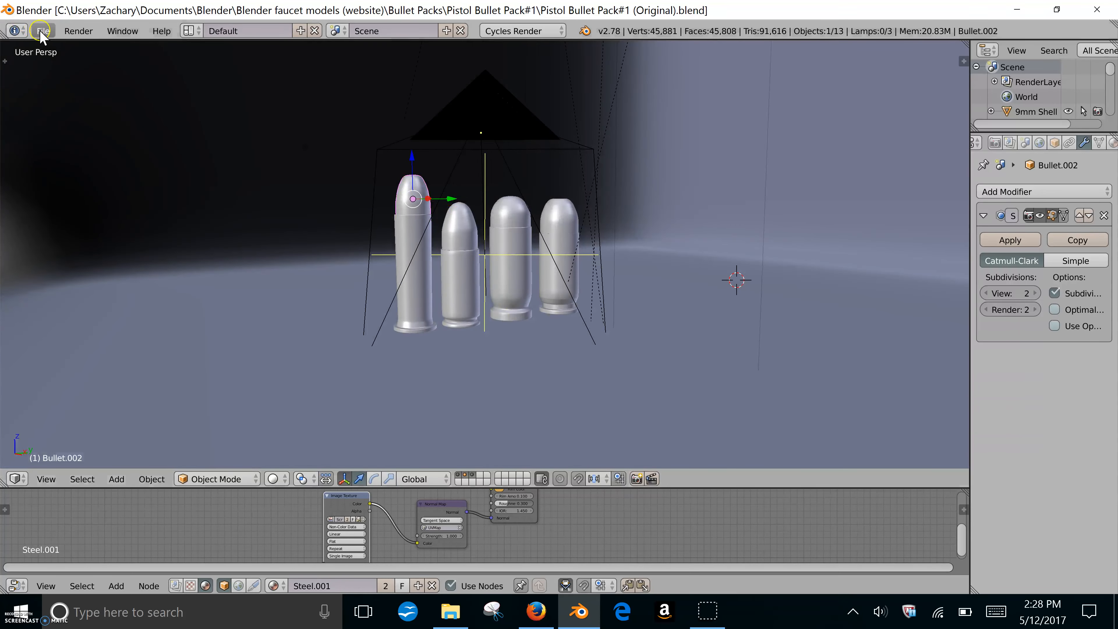
# Start appending from a library and open Gold and Dimond Ring.blend in the Jewelry folder as the source.
pyautogui.click(42, 31)
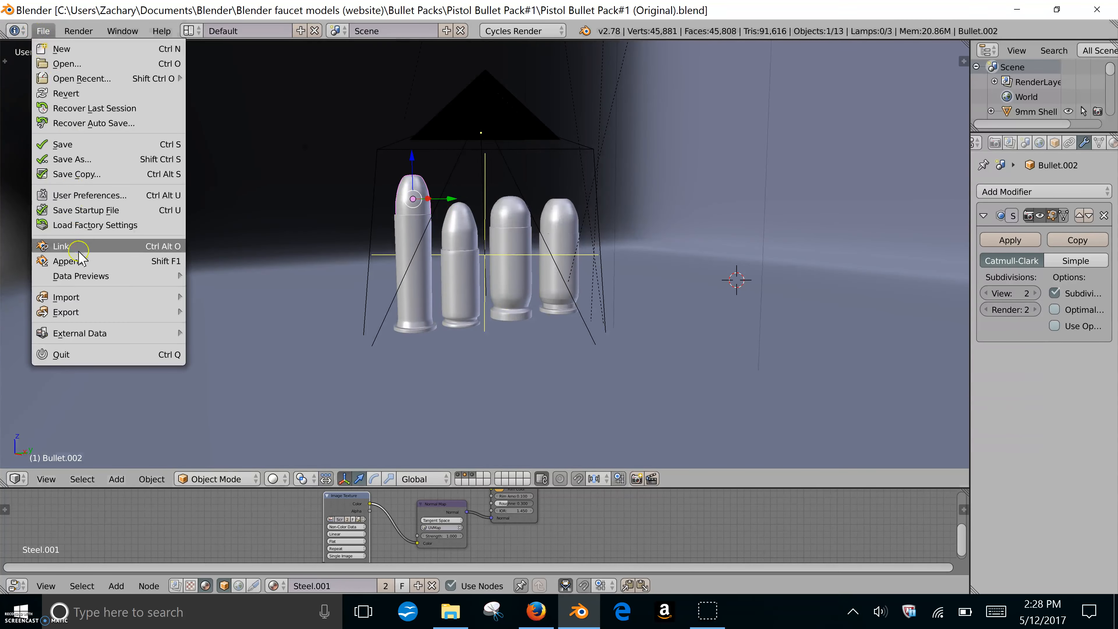
pyautogui.click(68, 261)
pyautogui.click(211, 117)
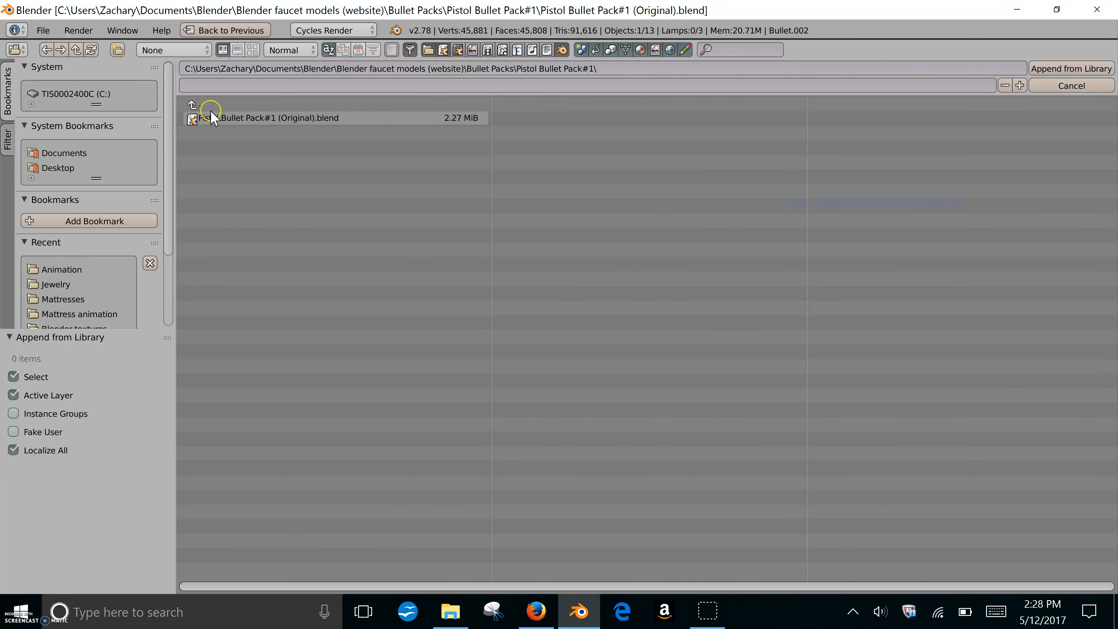
pyautogui.click(201, 105)
pyautogui.click(211, 106)
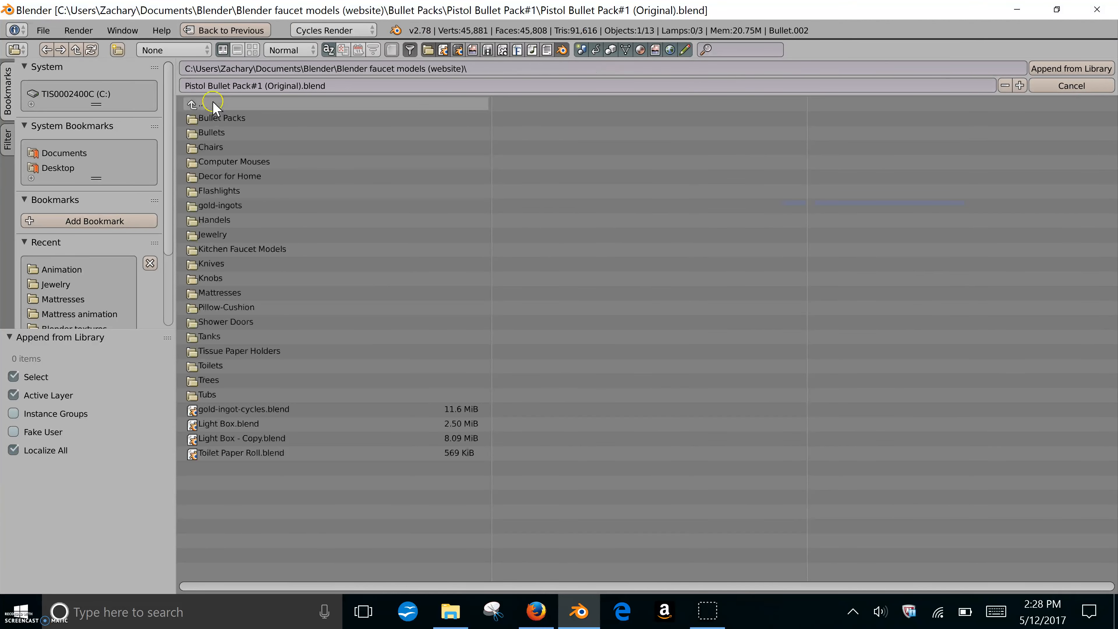
pyautogui.click(240, 240)
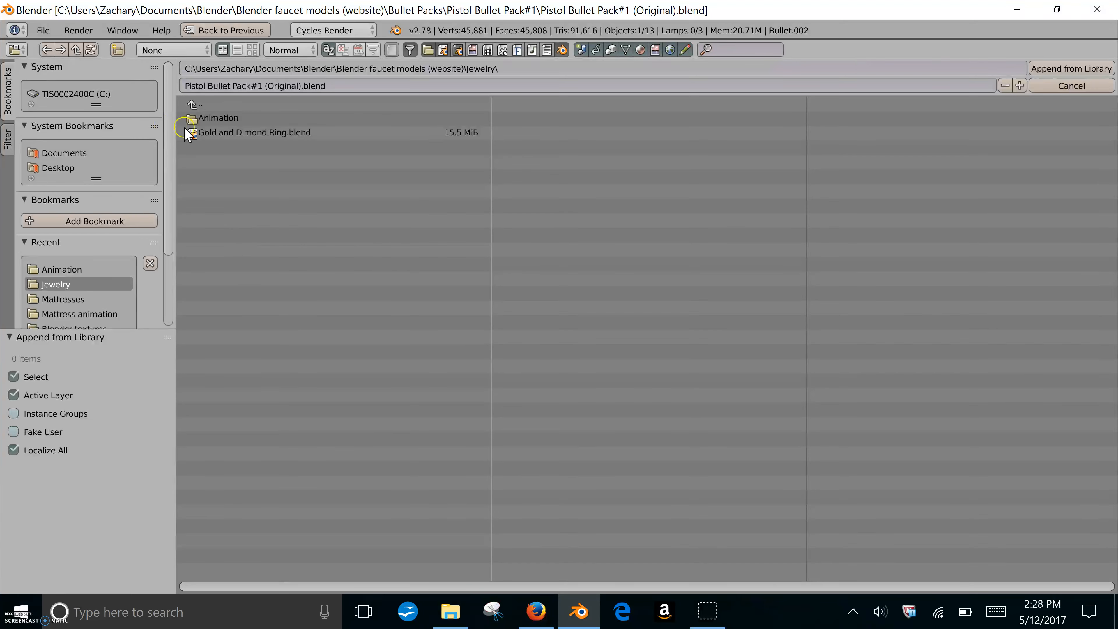
pyautogui.click(201, 133)
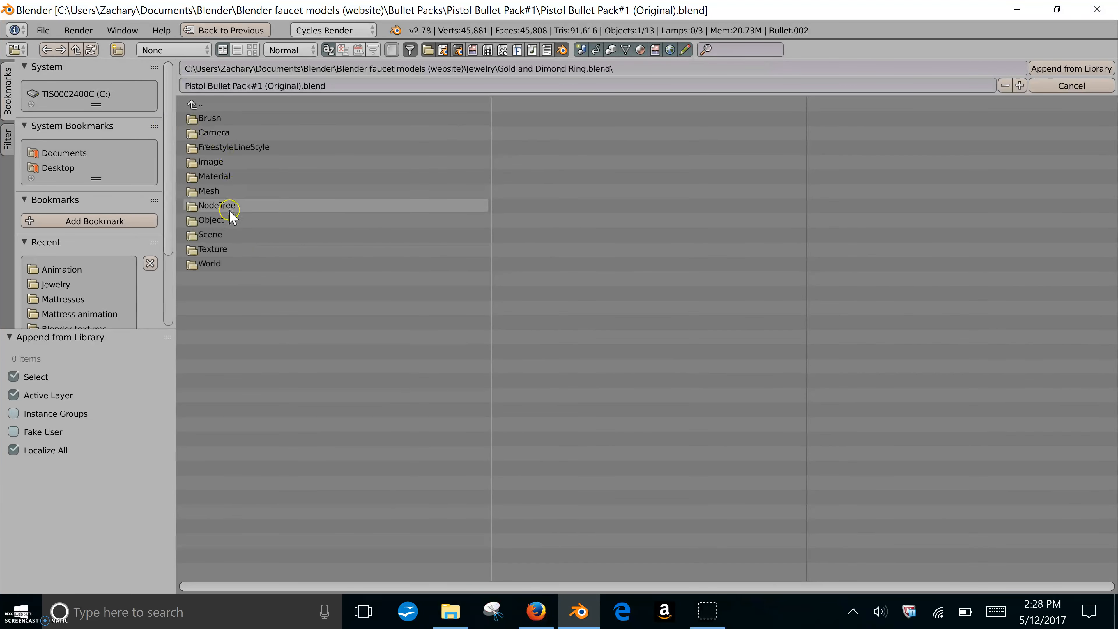
# Append both the Diamonds and Scene scenes from the ring file's Scene category.
pyautogui.click(223, 236)
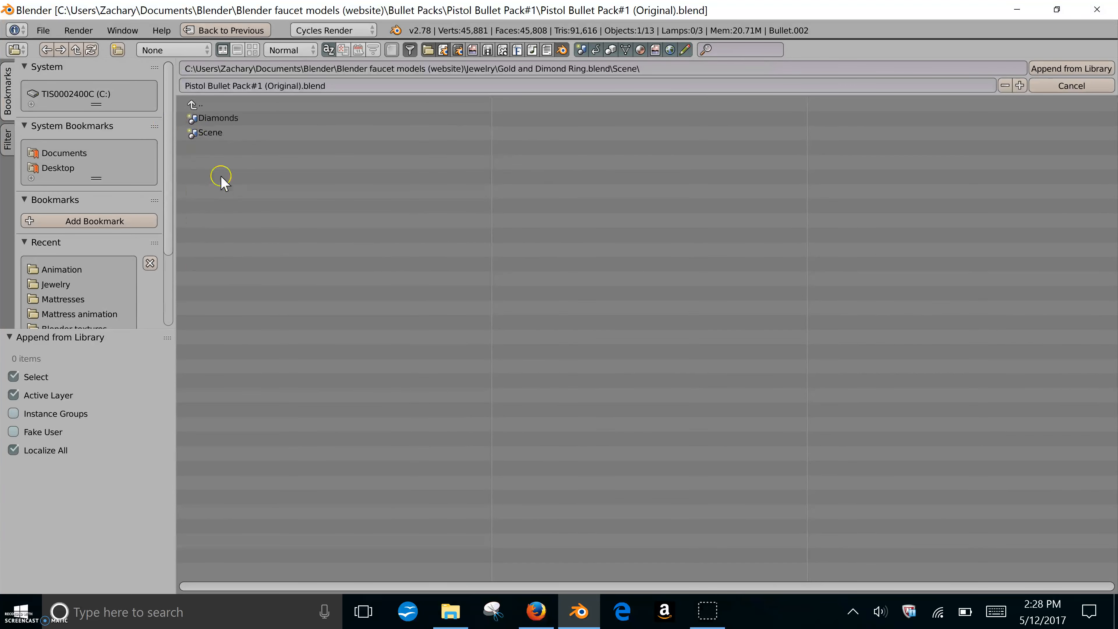
pyautogui.click(229, 134)
pyautogui.keyDown('shift'); pyautogui.click(229, 118); pyautogui.keyUp('shift')
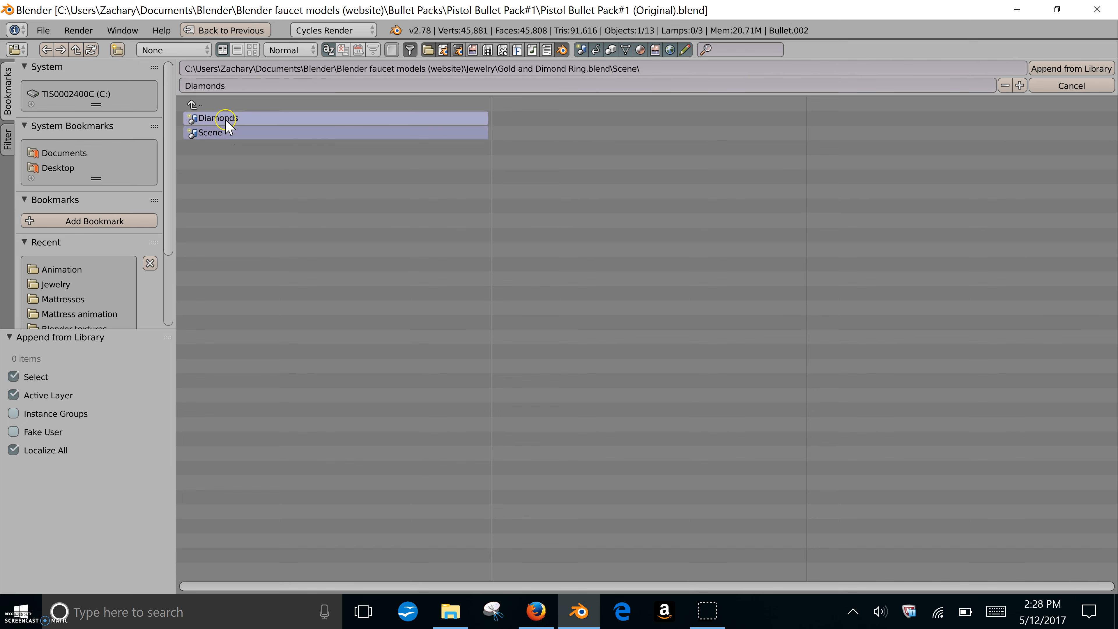
pyautogui.click(1083, 70)
# Switch to Scene.001 and inspect the appended ring model.
pyautogui.moveTo(408, 212); pyautogui.dragTo(410, 242, button='middle')
pyautogui.scroll(-2, 441, 249)
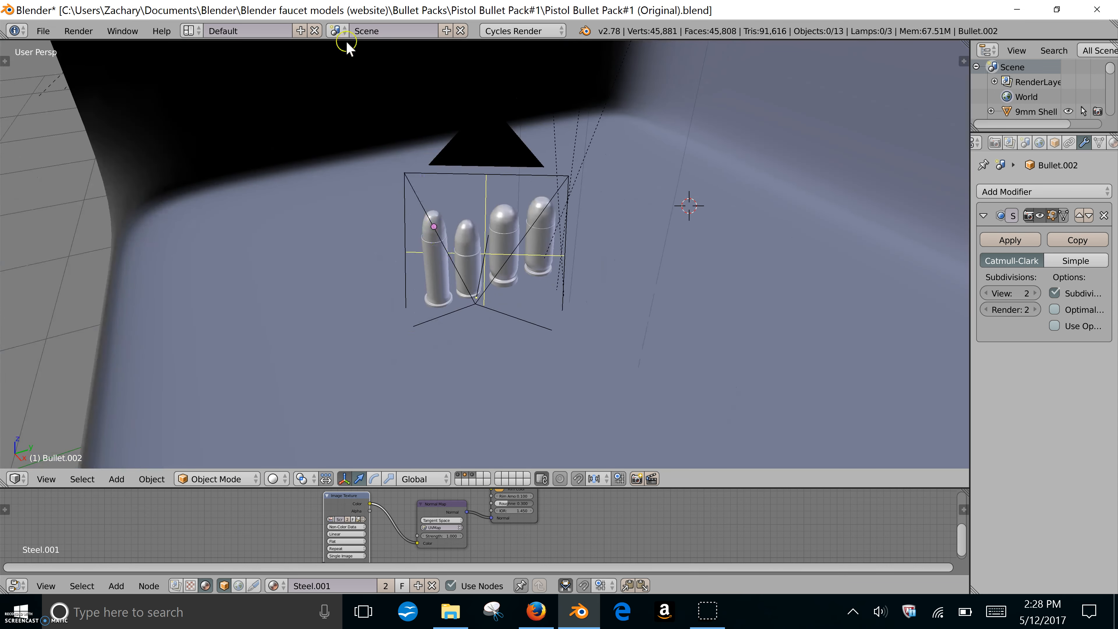
pyautogui.click(339, 31)
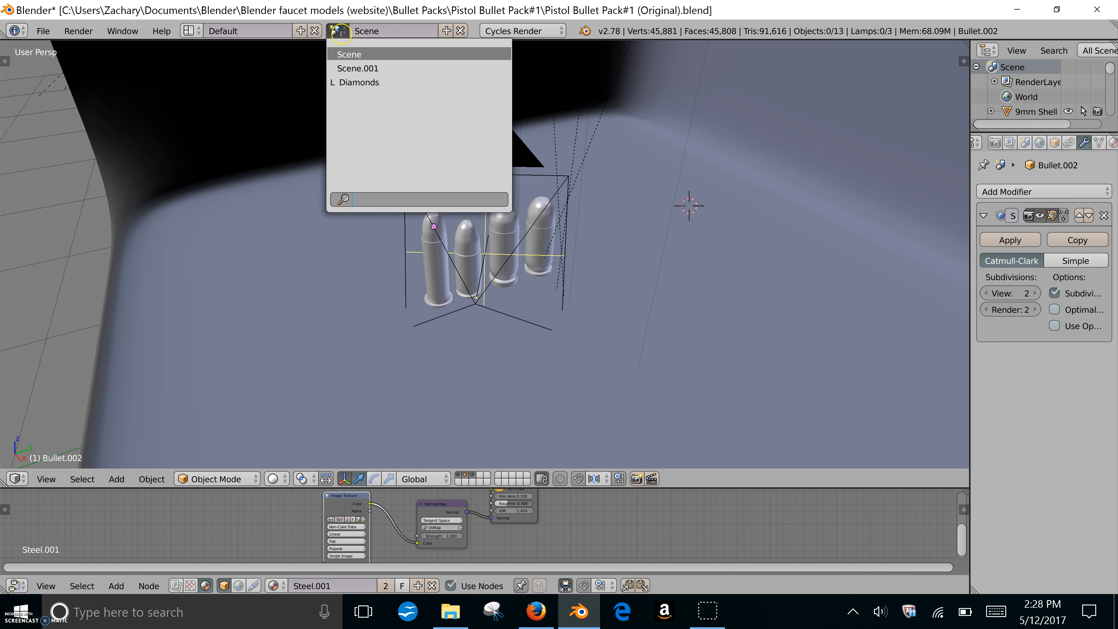
pyautogui.click(349, 68)
pyautogui.moveTo(295, 181); pyautogui.dragTo(504, 264, button='middle')
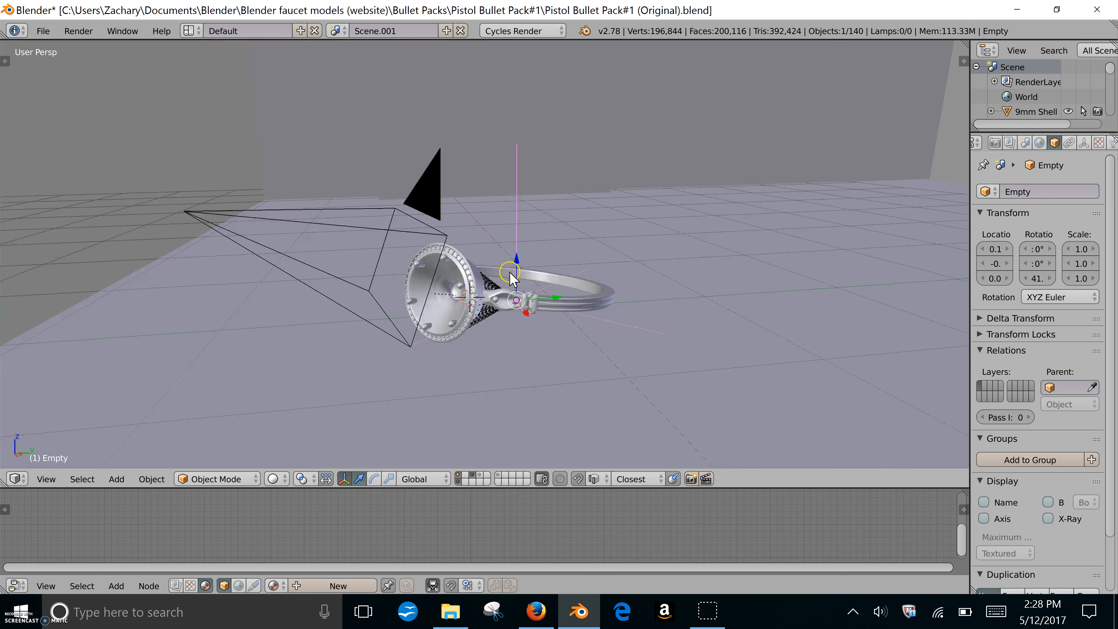
# Switch to the Diamonds scene, show its render layers, and make the linked scene local.
pyautogui.click(334, 31)
pyautogui.press('Return')
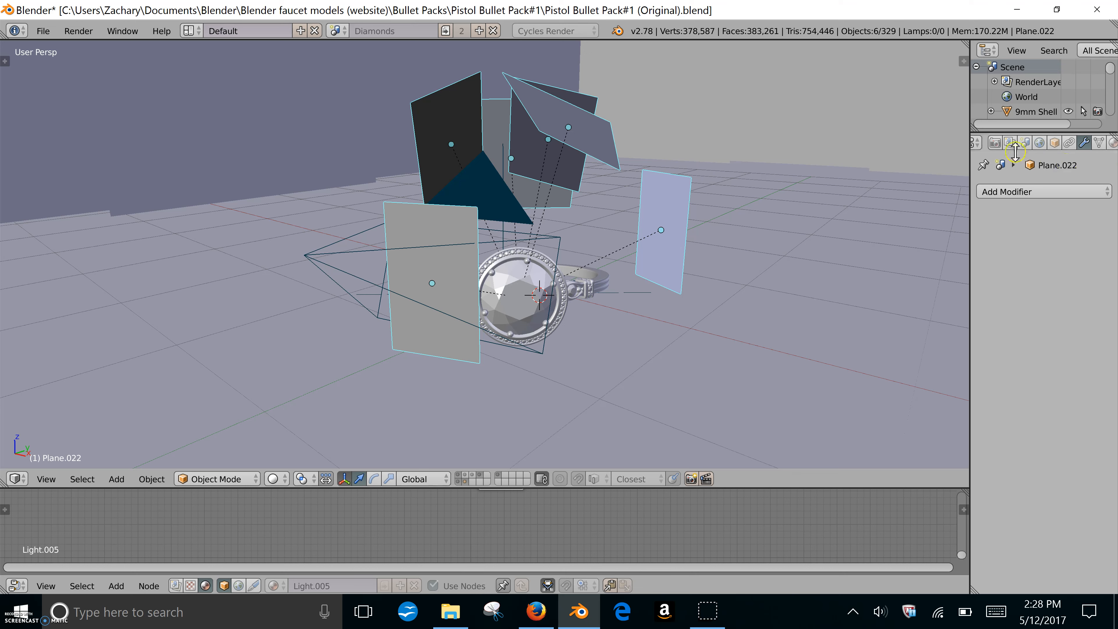
pyautogui.click(1009, 142)
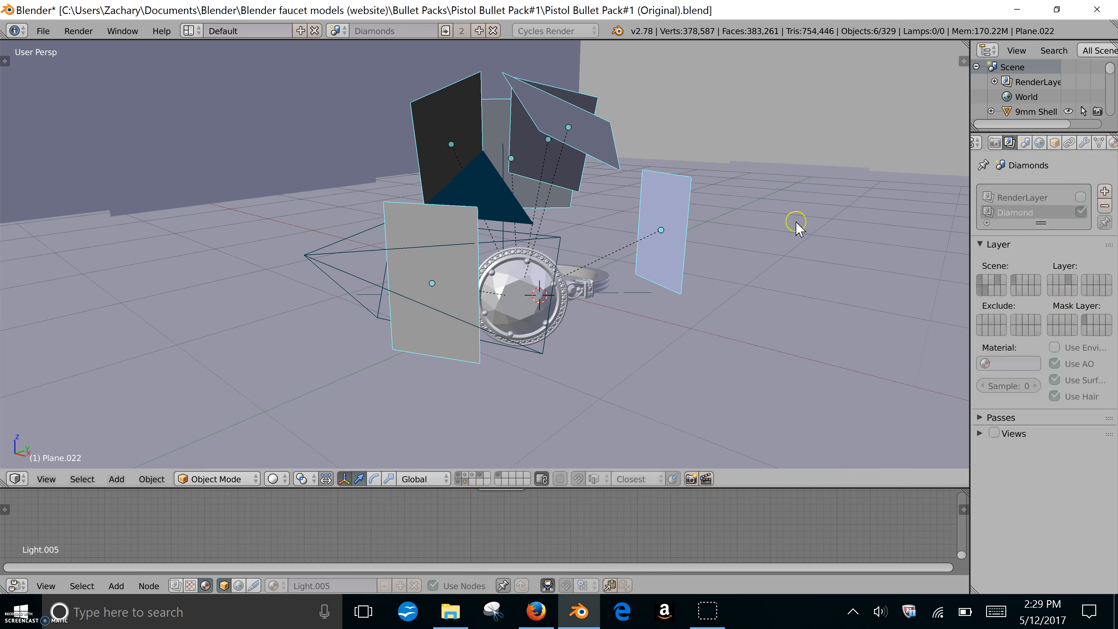
pyautogui.click(446, 31)
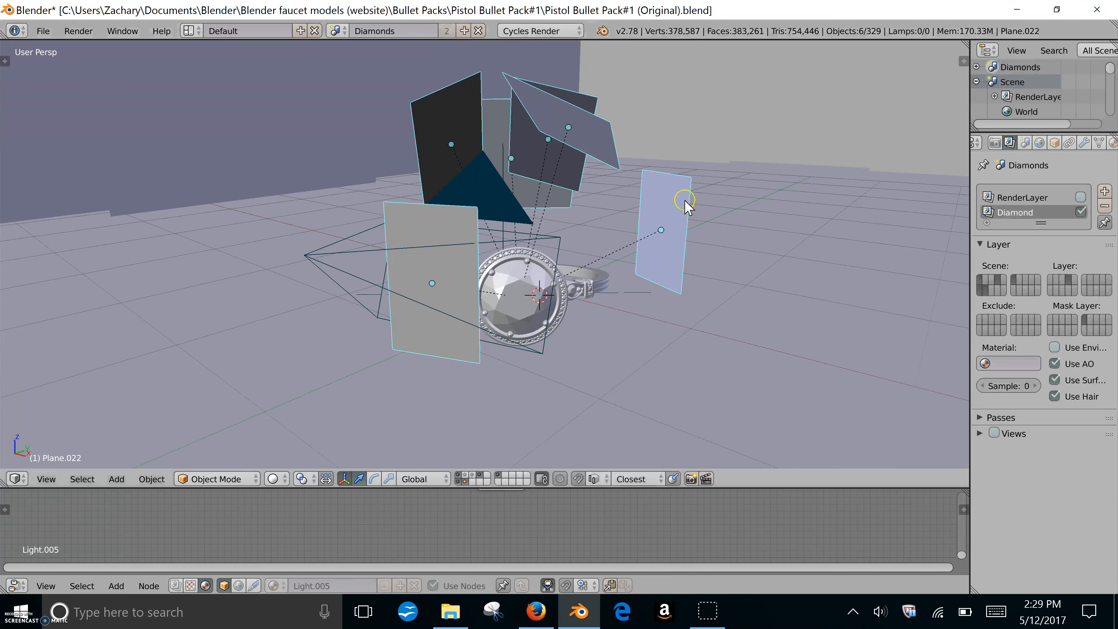
pyautogui.moveTo(288, 212); pyautogui.dragTo(334, 210, button='middle')
# Return to the original scene named Scene, bringing the four pistol cartridges into close view.
pyautogui.click(338, 30)
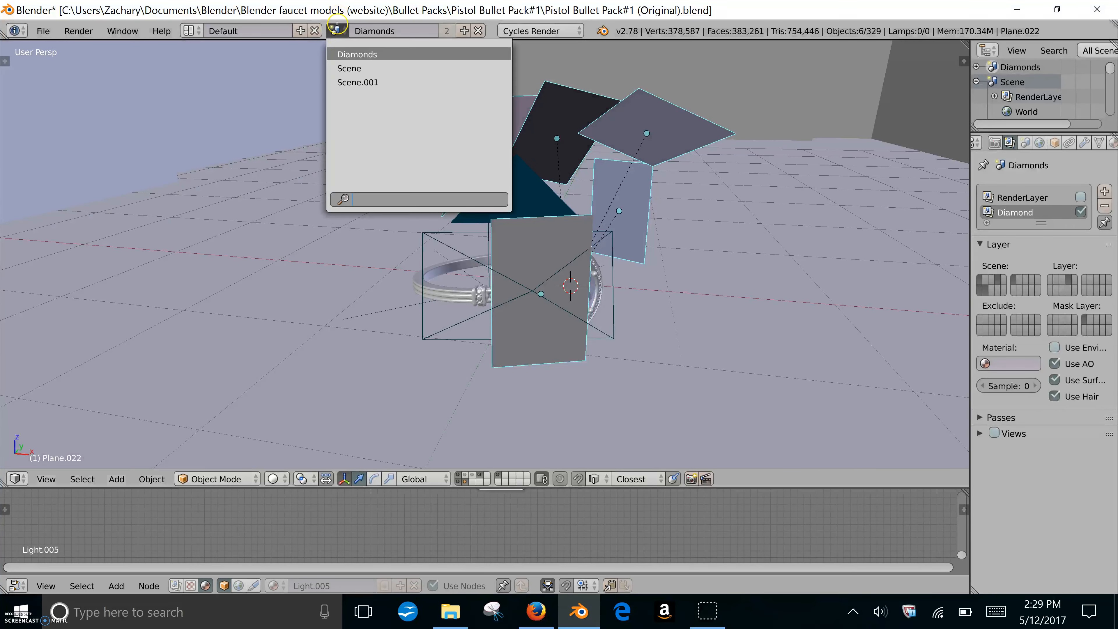
pyautogui.click(336, 68)
pyautogui.moveTo(612, 242); pyautogui.dragTo(560, 242, button='middle')
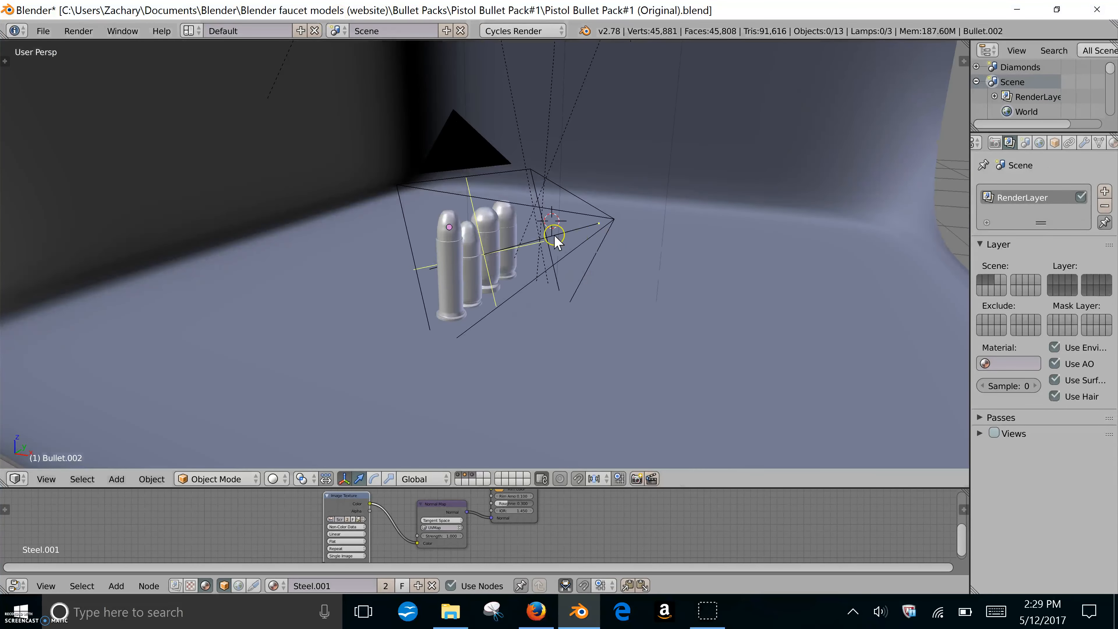
pyautogui.scroll(4, 519, 230)
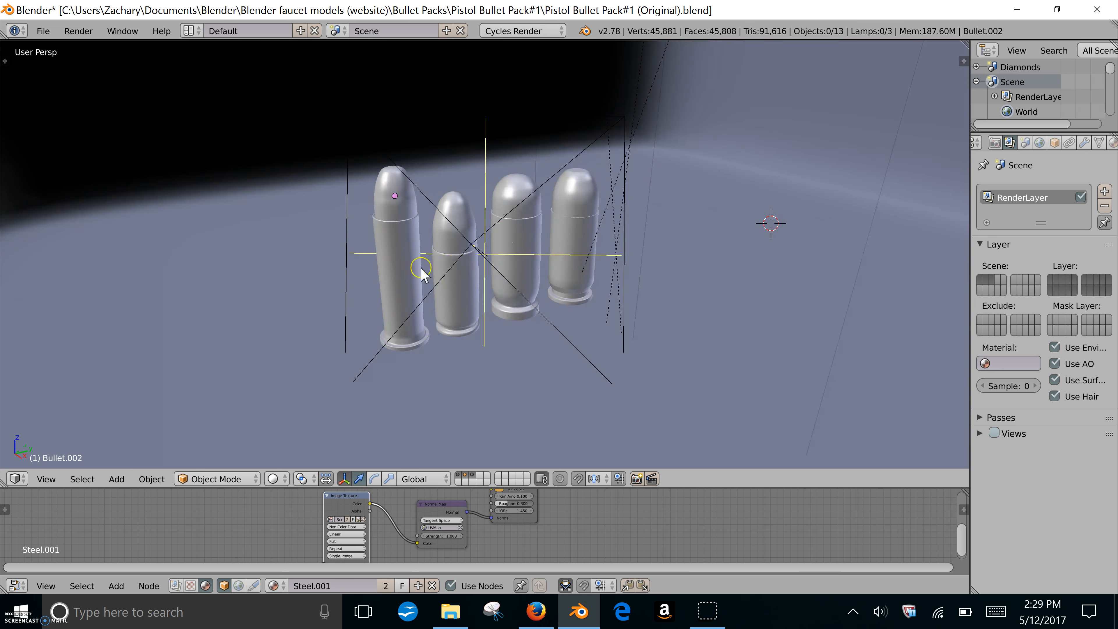
# Select the bullets and shells of all four cartridges and copy them.
pyautogui.rightClick(397, 268)
pyautogui.keyDown('shift'); pyautogui.rightClick(394, 196); pyautogui.keyUp('shift')
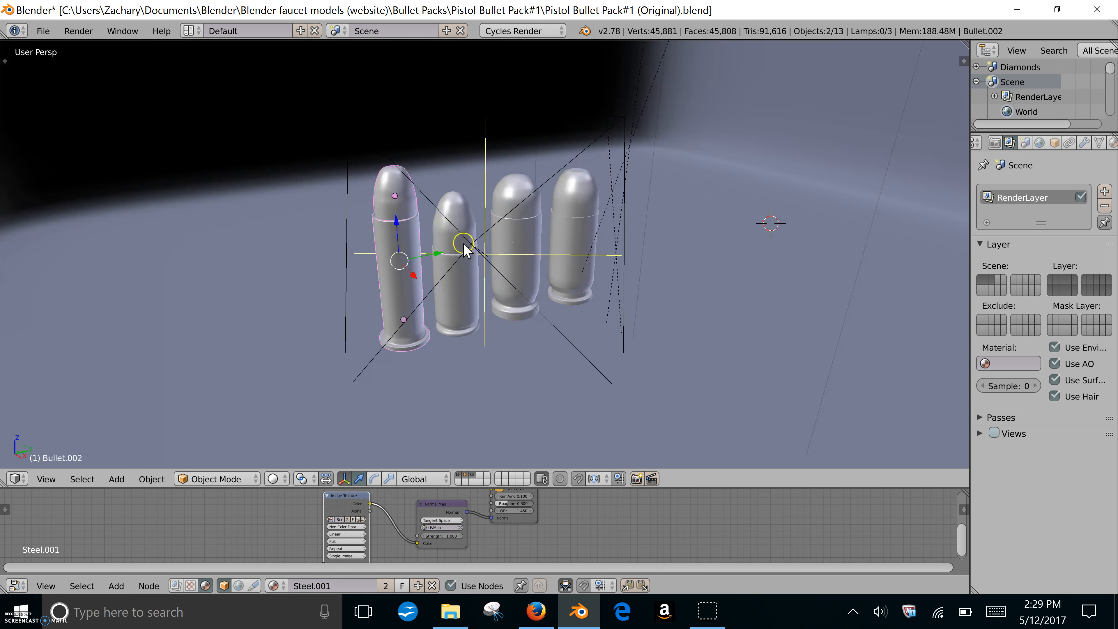
pyautogui.keyDown('shift'); pyautogui.rightClick(456, 285); pyautogui.keyUp('shift')
pyautogui.keyDown('shift'); pyautogui.rightClick(458, 284); pyautogui.keyUp('shift')
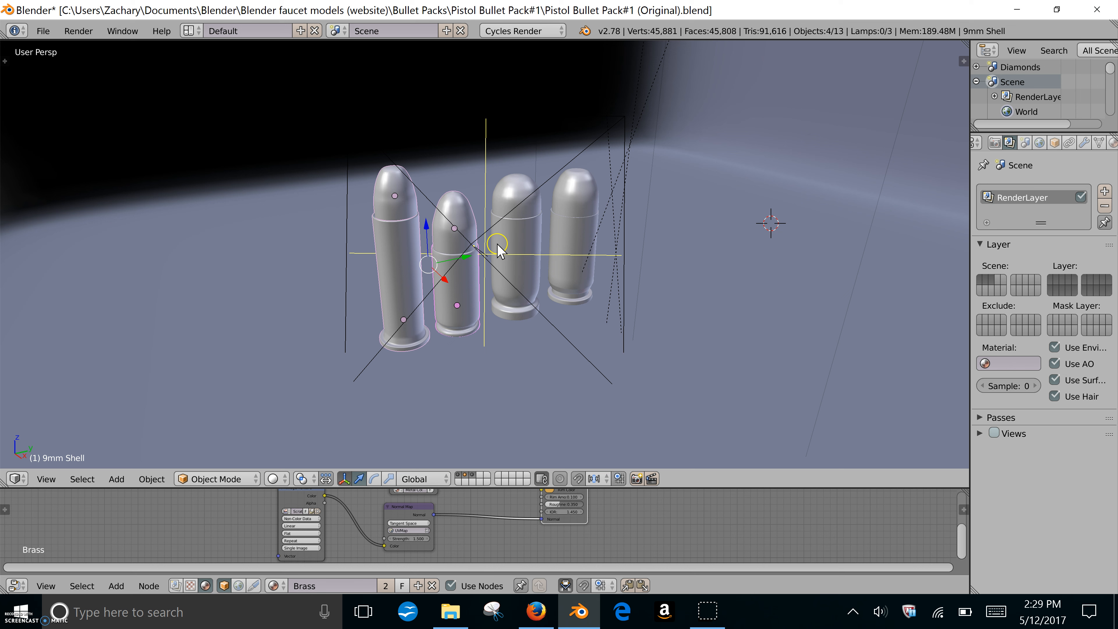
pyautogui.keyDown('shift'); pyautogui.rightClick(516, 192); pyautogui.keyUp('shift')
pyautogui.keyDown('shift'); pyautogui.rightClick(524, 247); pyautogui.keyUp('shift')
pyautogui.keyDown('shift'); pyautogui.rightClick(572, 240); pyautogui.keyUp('shift')
pyautogui.keyDown('shift'); pyautogui.rightClick(588, 215); pyautogui.keyUp('shift')
pyautogui.moveTo(454, 222); pyautogui.dragTo(458, 227, button='middle')
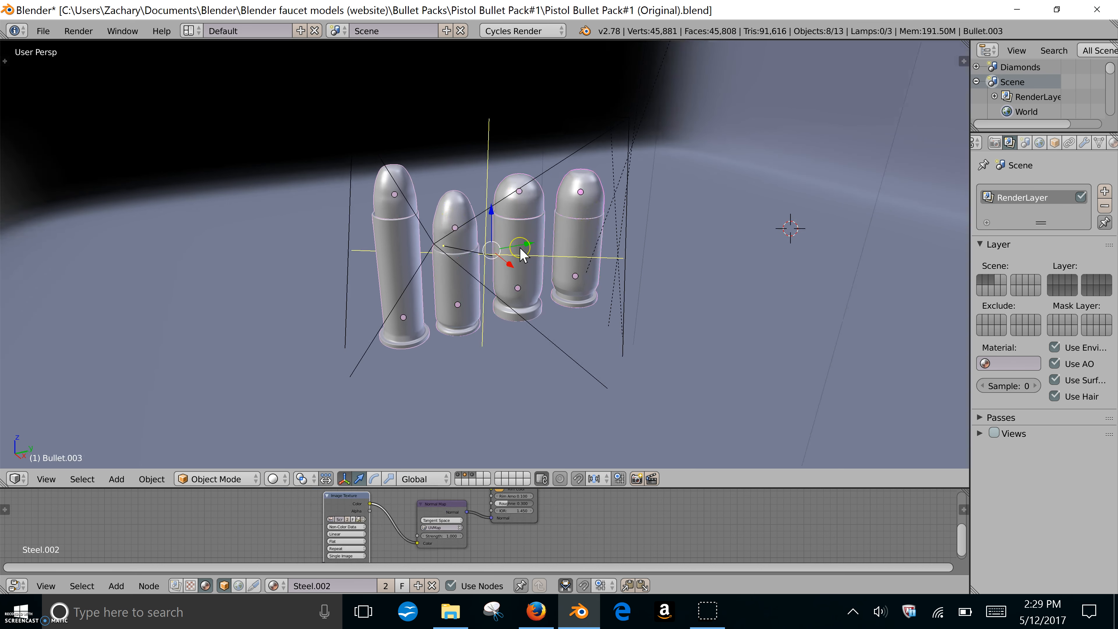
pyautogui.hotkey('ctrl', 'c')
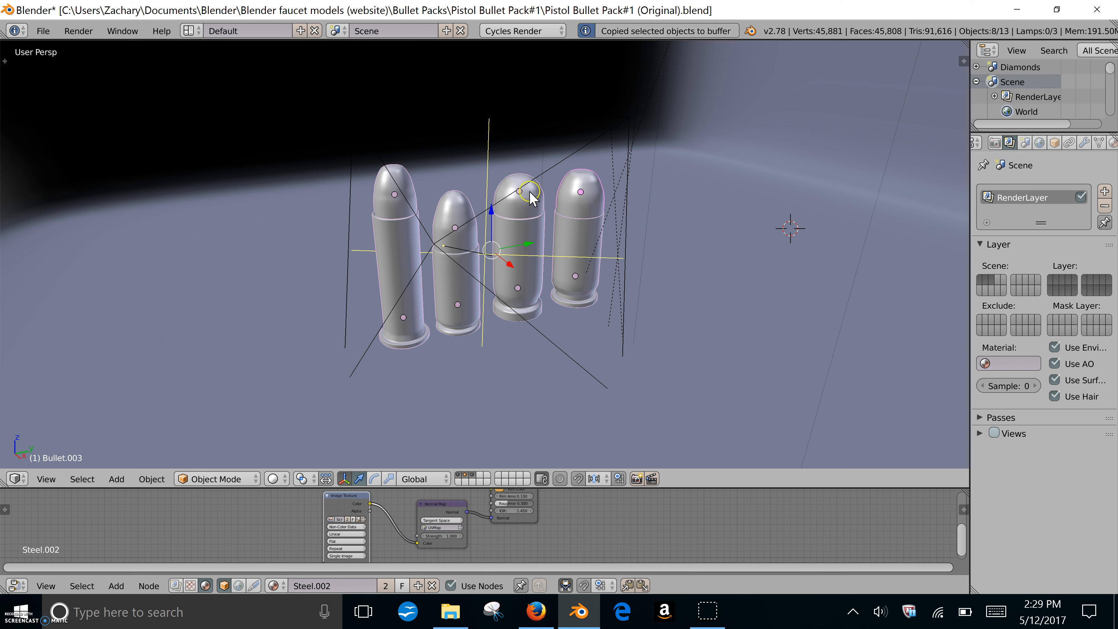
# Paste the copied cartridges into Scene.001 with the ring.
pyautogui.click(336, 31)
pyautogui.click(358, 83)
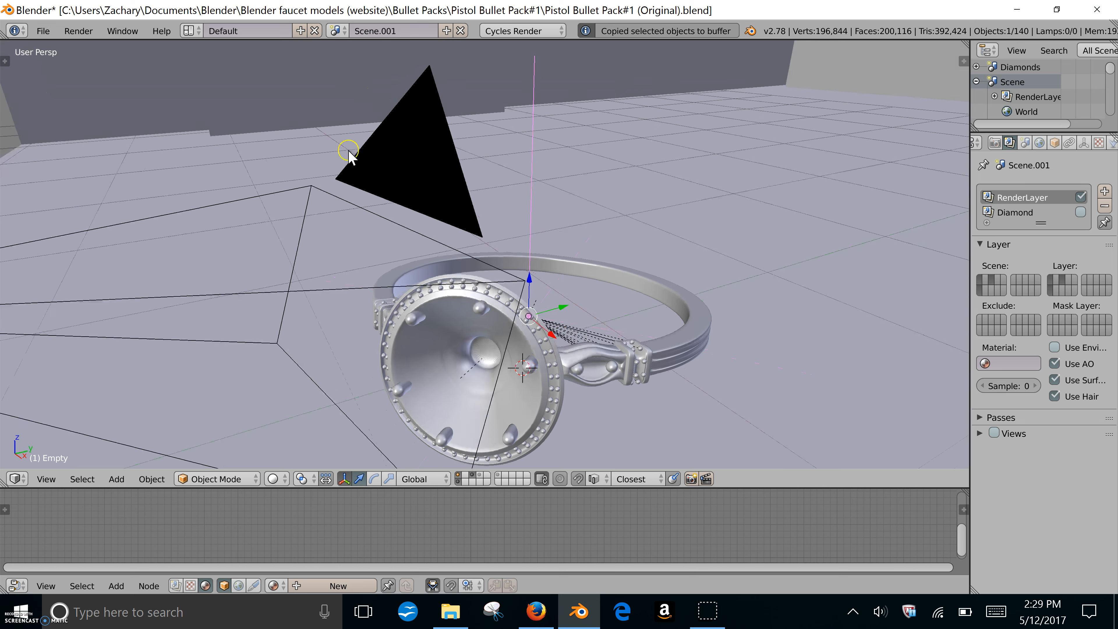
pyautogui.hotkey('ctrl', 'v')
# Move the pasted cartridges along Y and, in camera view, along X so they stand in front of the ring band.
pyautogui.moveTo(360, 193); pyautogui.dragTo(391, 182, button='middle')
pyautogui.moveTo(436, 215); pyautogui.dragTo(495, 254, button='middle')
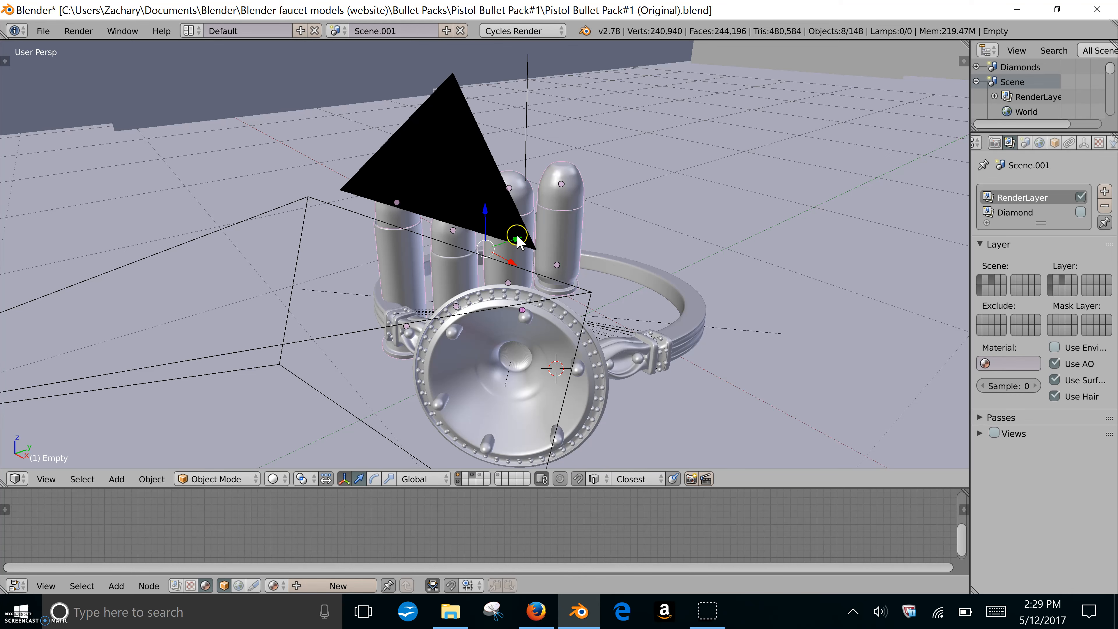
pyautogui.moveTo(517, 238); pyautogui.dragTo(497, 255)
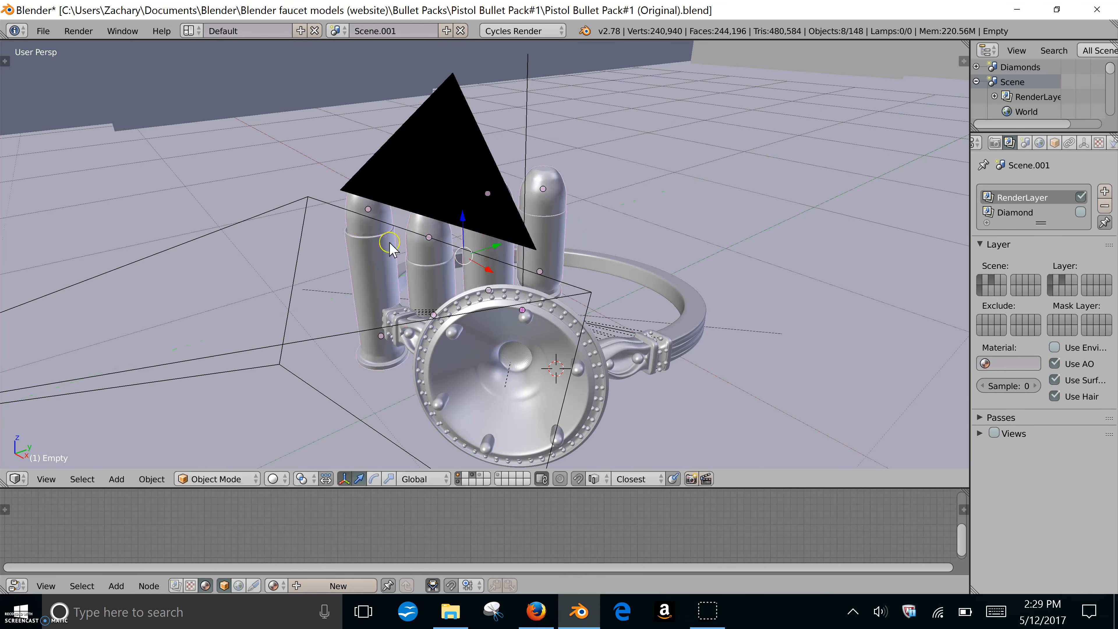
pyautogui.moveTo(389, 245); pyautogui.dragTo(483, 264, button='middle')
pyautogui.press('KP_0')
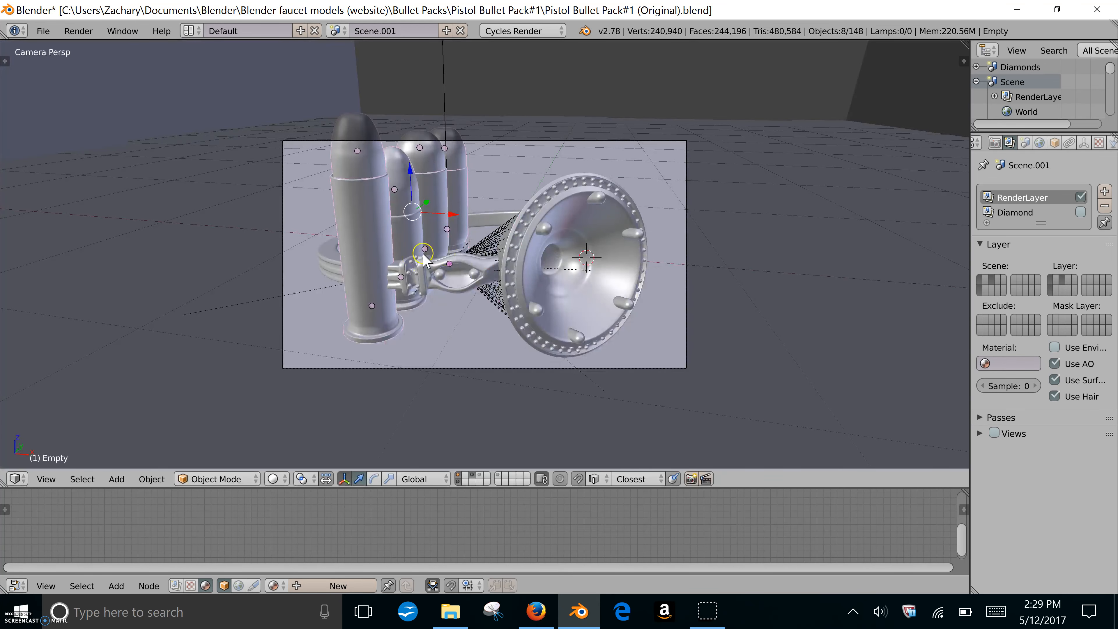
pyautogui.moveTo(453, 215); pyautogui.dragTo(502, 222)
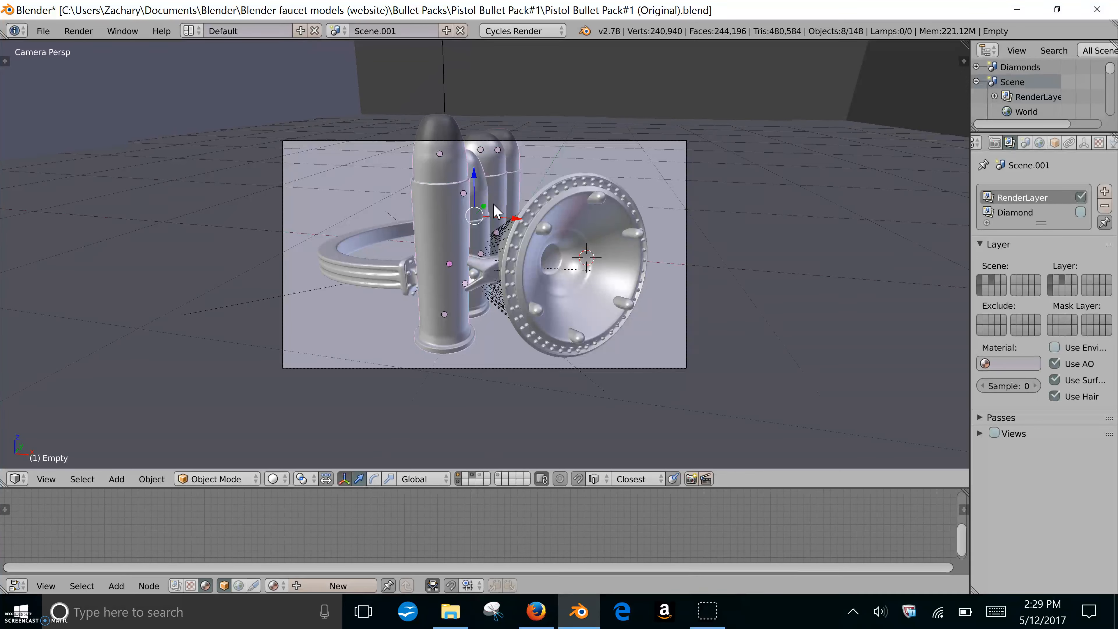
# Render a still image of Scene.001 with the cartridges and ring, and return to the 3D view.
pyautogui.click(994, 143)
pyautogui.click(998, 208)
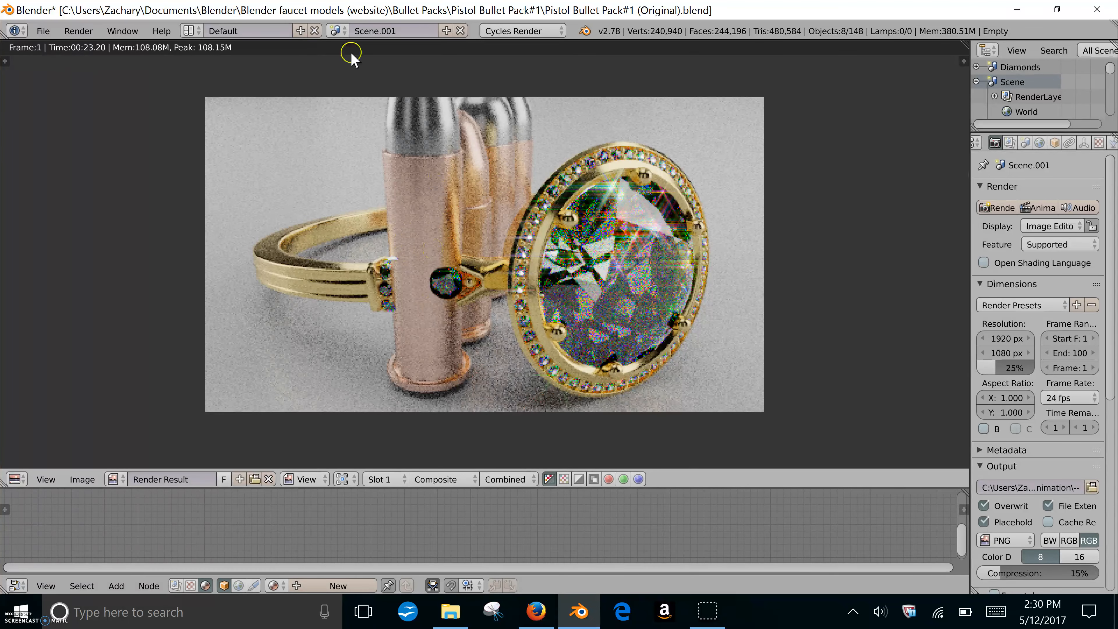
pyautogui.click(334, 31)
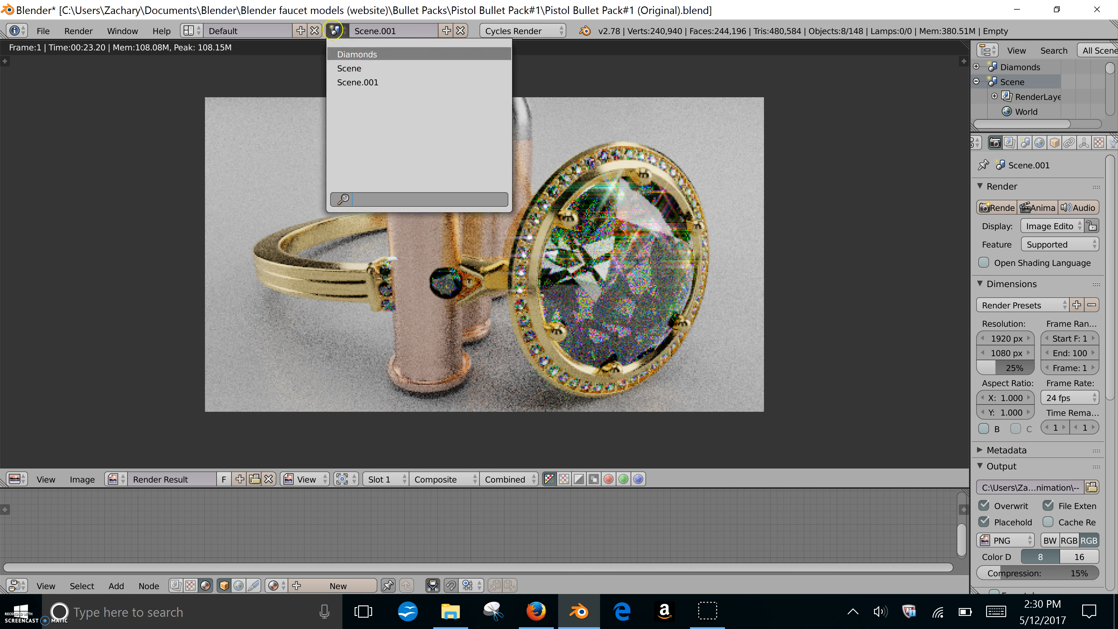
pyautogui.click(370, 27)
pyautogui.click(418, 218)
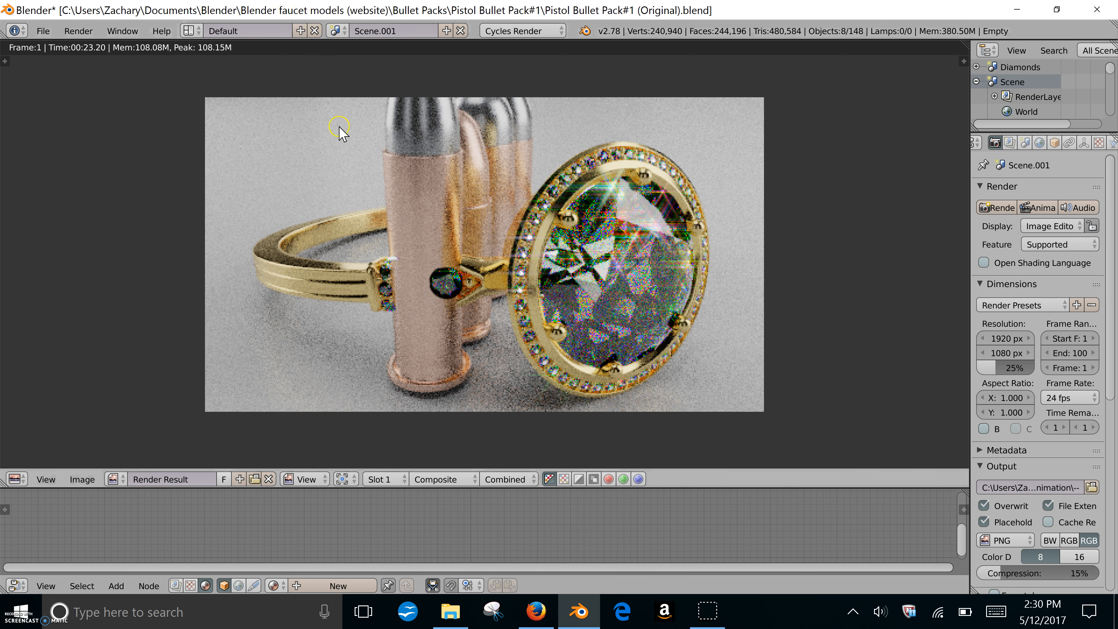
pyautogui.press('Escape')
# Leave the camera view, copy the selected cartridges in Scene.001, and switch to the Diamonds scene.
pyautogui.press('KP_0')
pyautogui.moveTo(353, 216); pyautogui.dragTo(430, 203, button='middle')
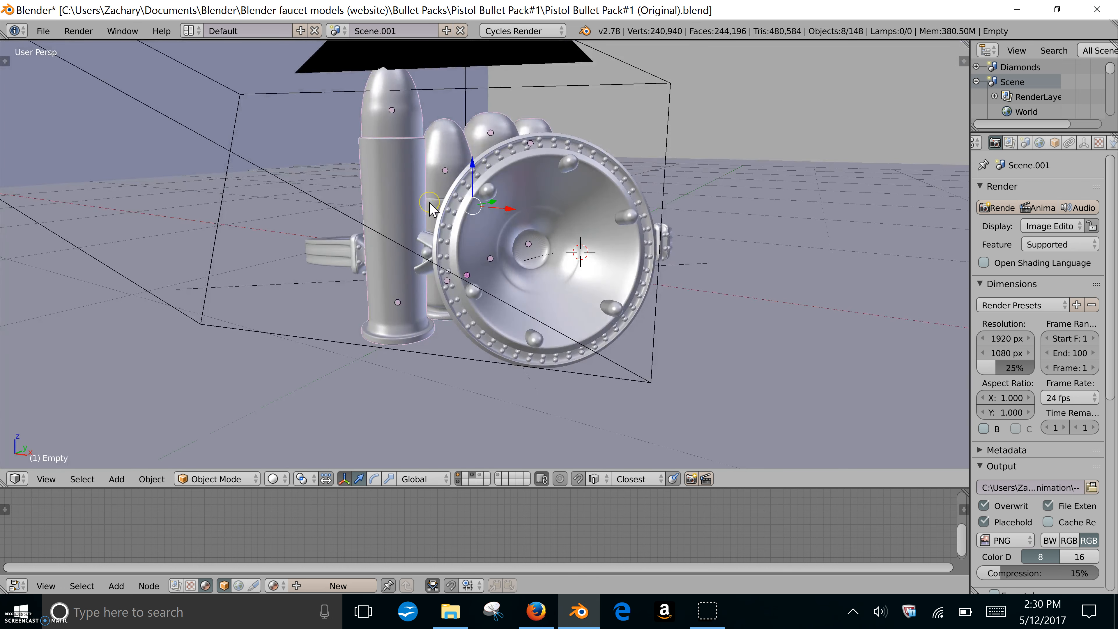
pyautogui.hotkey('ctrl', 'c')
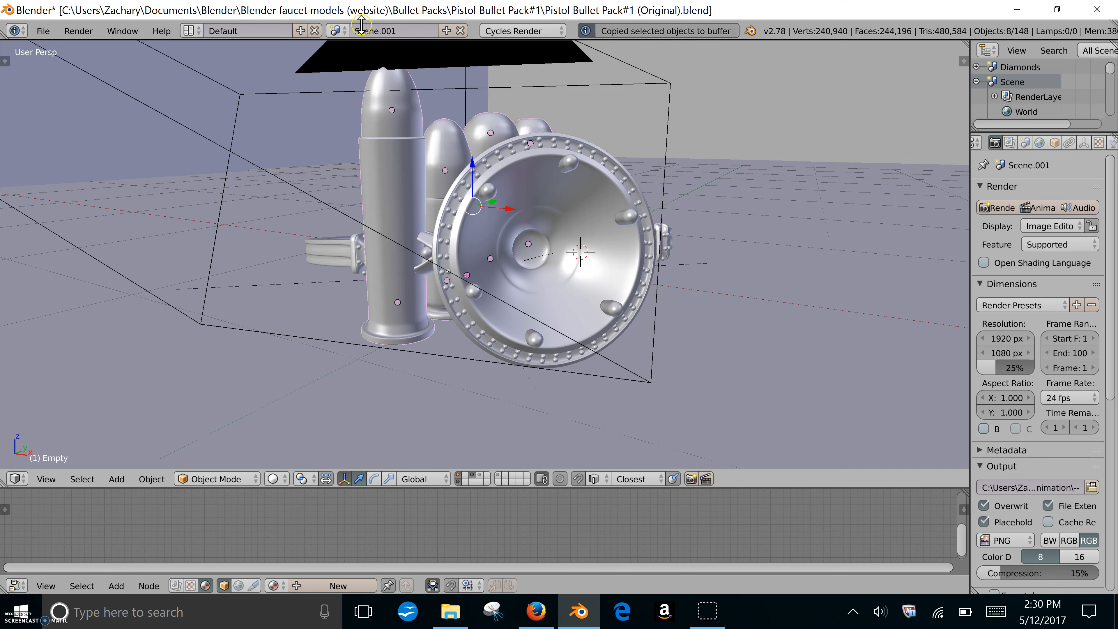
pyautogui.click(335, 30)
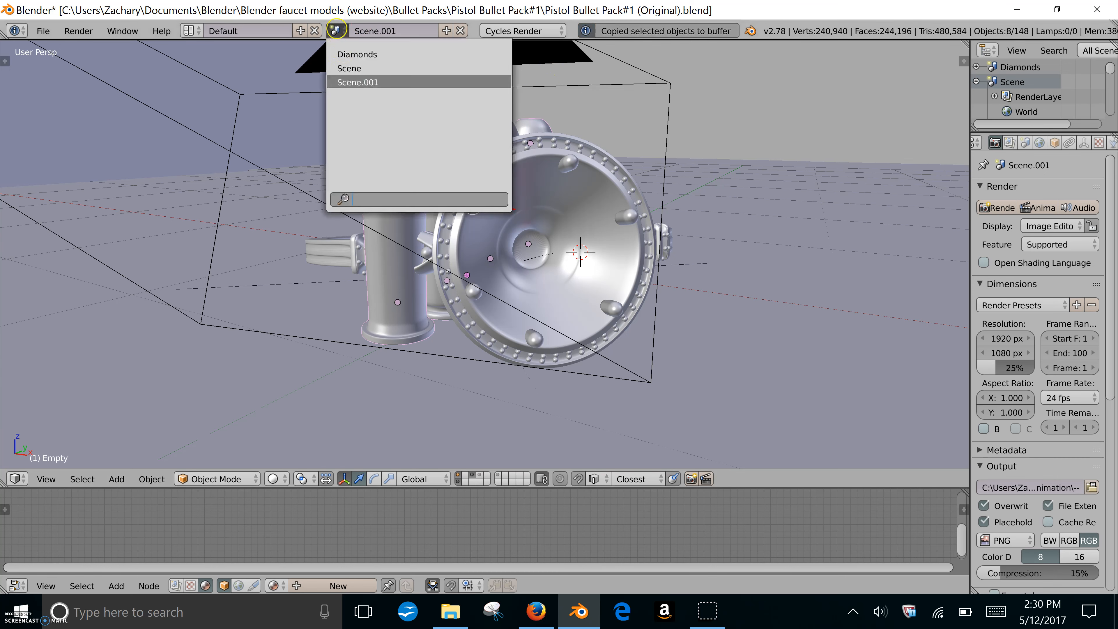
pyautogui.click(347, 55)
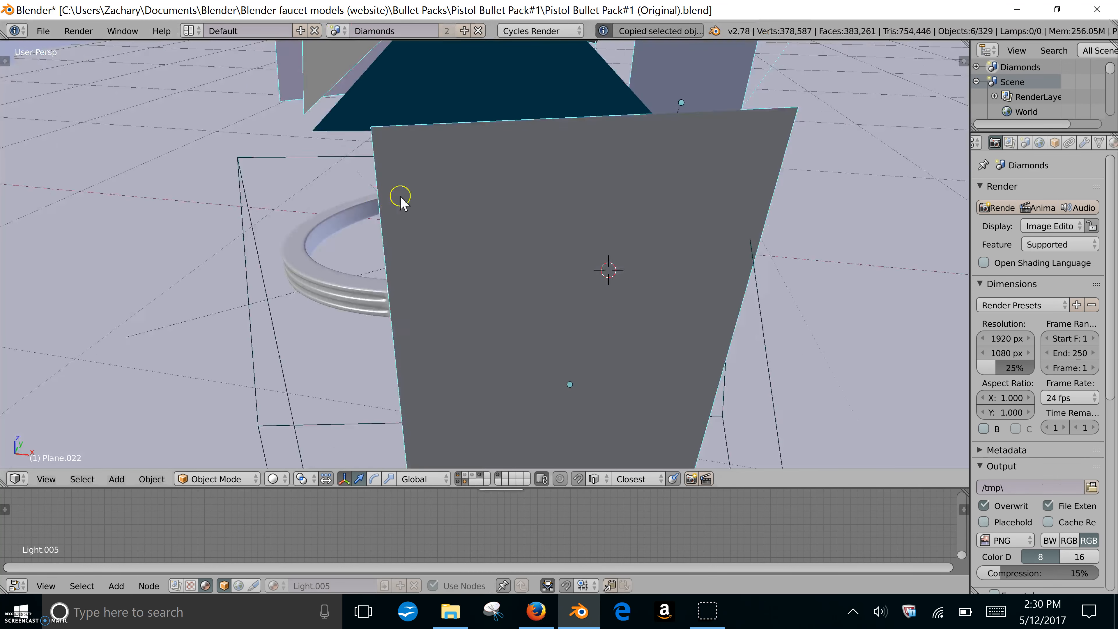
# Show the Diamonds scene's render layer settings and display only scene layer 6, which the Diamond render layer uses as its mask.
pyautogui.click(1009, 144)
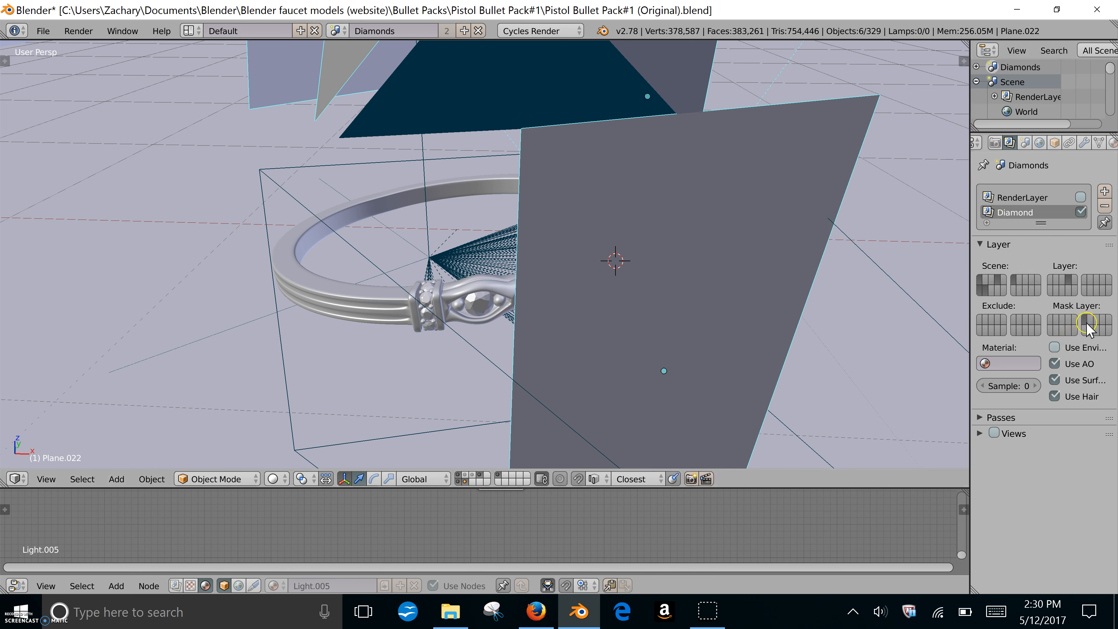
pyautogui.click(502, 476)
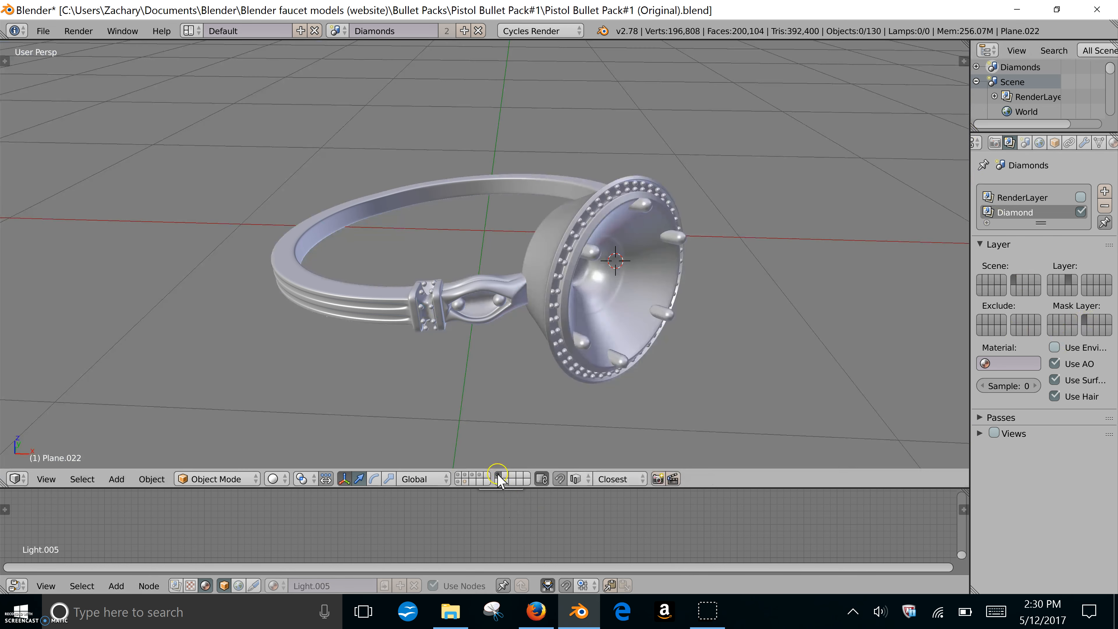
pyautogui.moveTo(476, 348); pyautogui.dragTo(433, 346, button='middle')
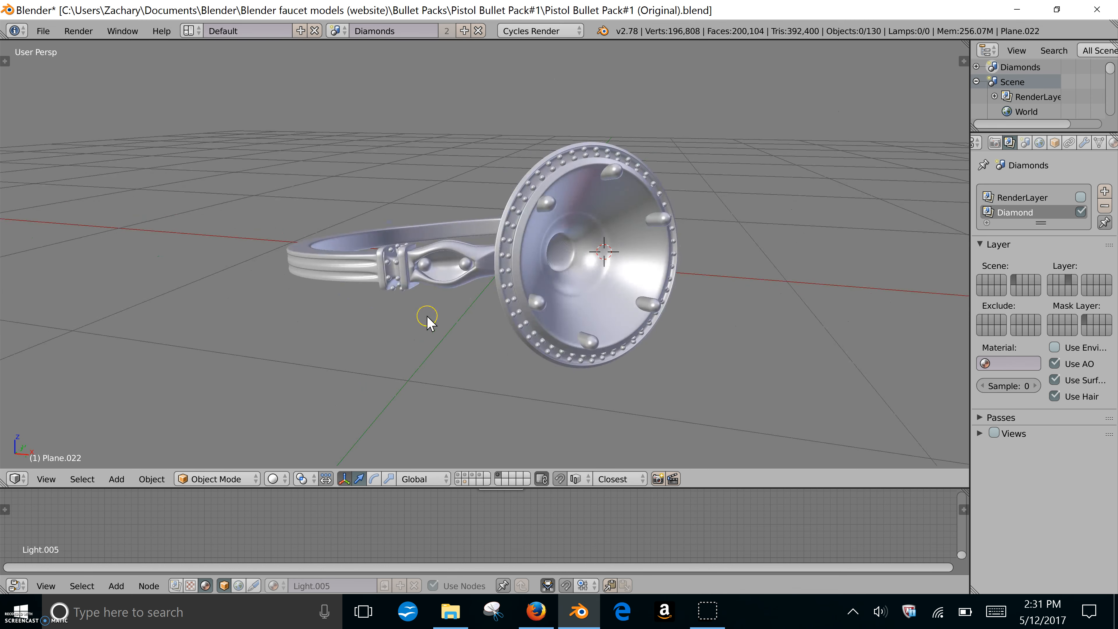
# Paste the copied cartridges onto layer 6 of the Diamonds scene, beside the ring, and check their placement.
pyautogui.hotkey('ctrl', 'v')
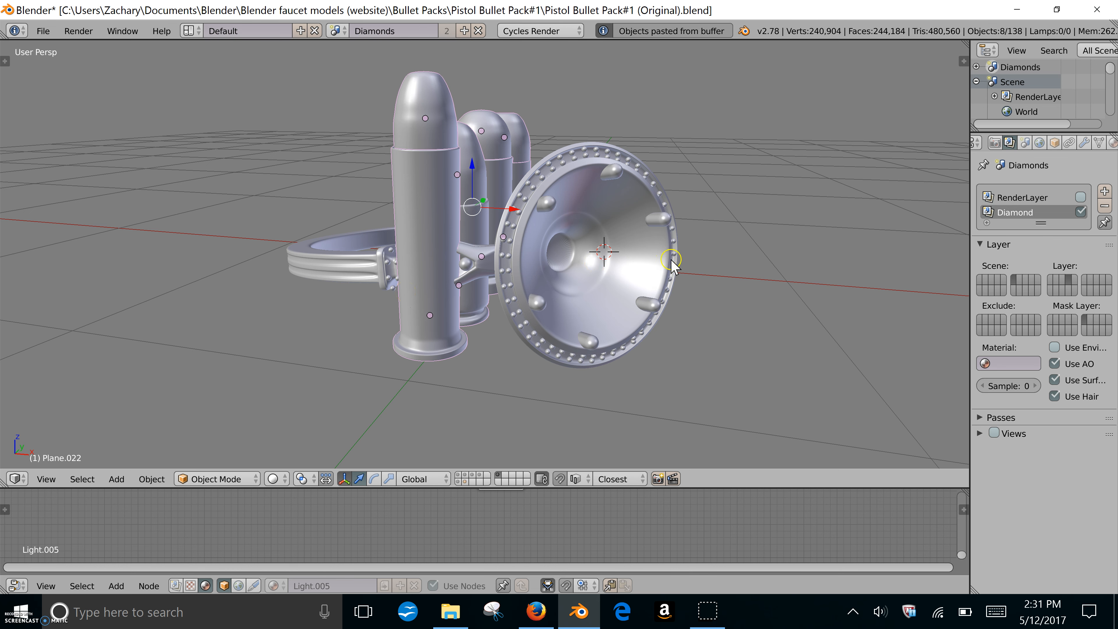
pyautogui.moveTo(364, 258); pyautogui.dragTo(410, 259, button='middle')
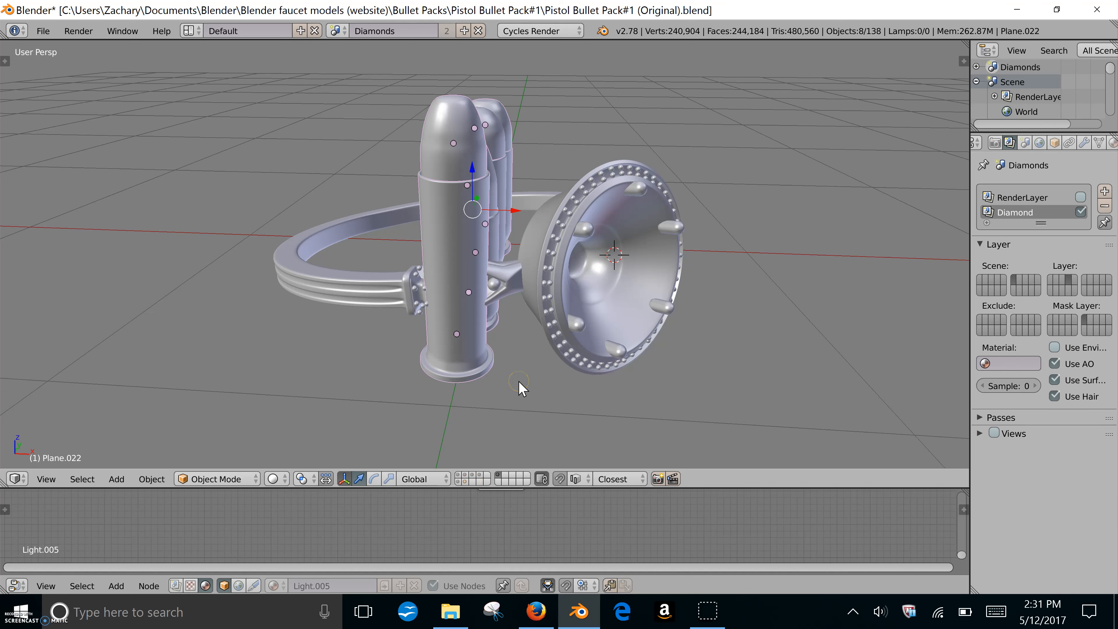
pyautogui.click(1084, 289)
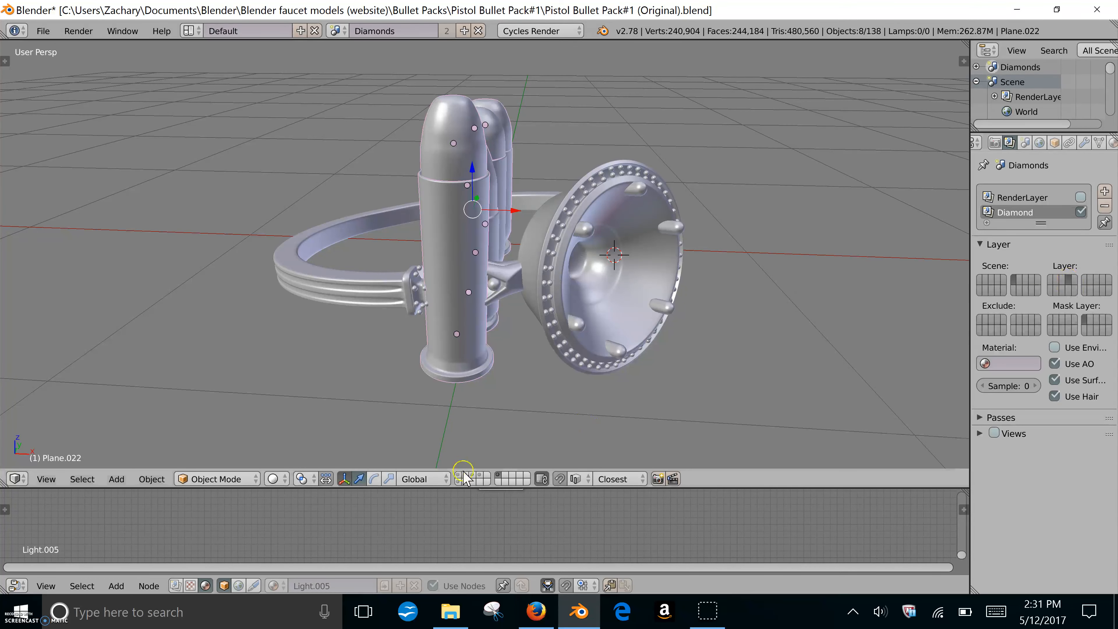
# Display only scene layer 4 with the gems and look them over from several angles.
pyautogui.click(474, 475)
pyautogui.click(480, 476)
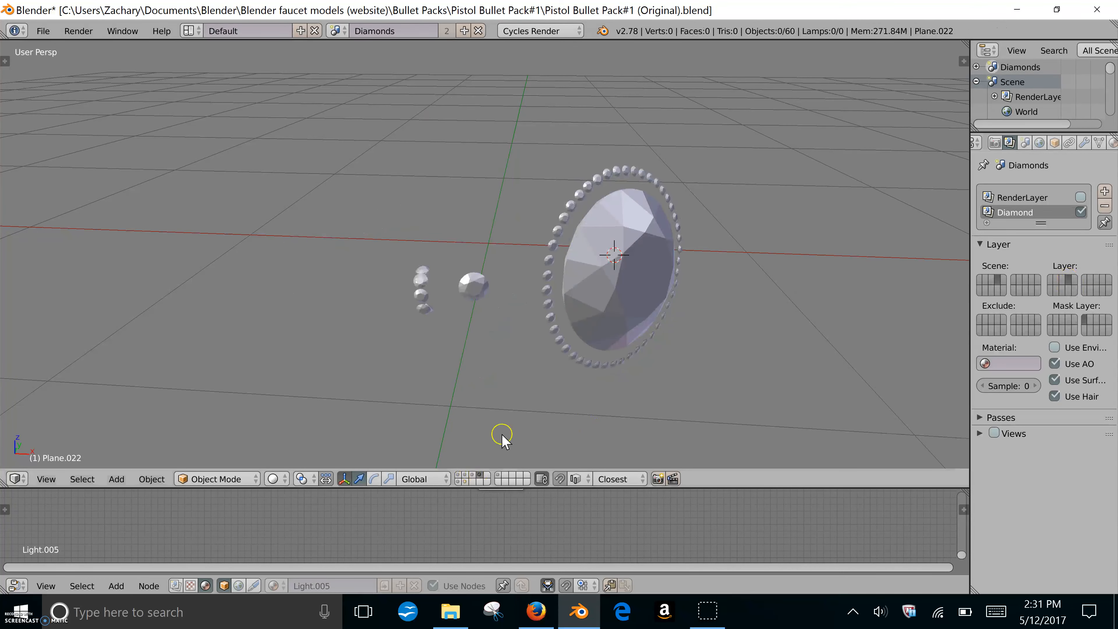
pyautogui.moveTo(680, 259); pyautogui.dragTo(868, 250, button='middle')
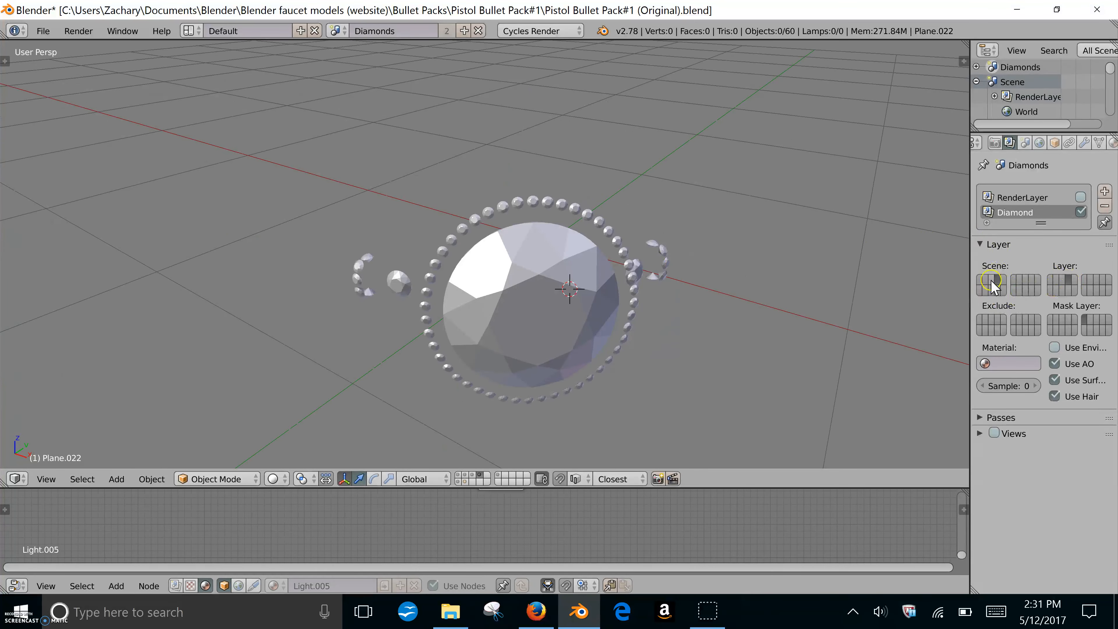
pyautogui.moveTo(468, 298); pyautogui.dragTo(486, 300, button='middle')
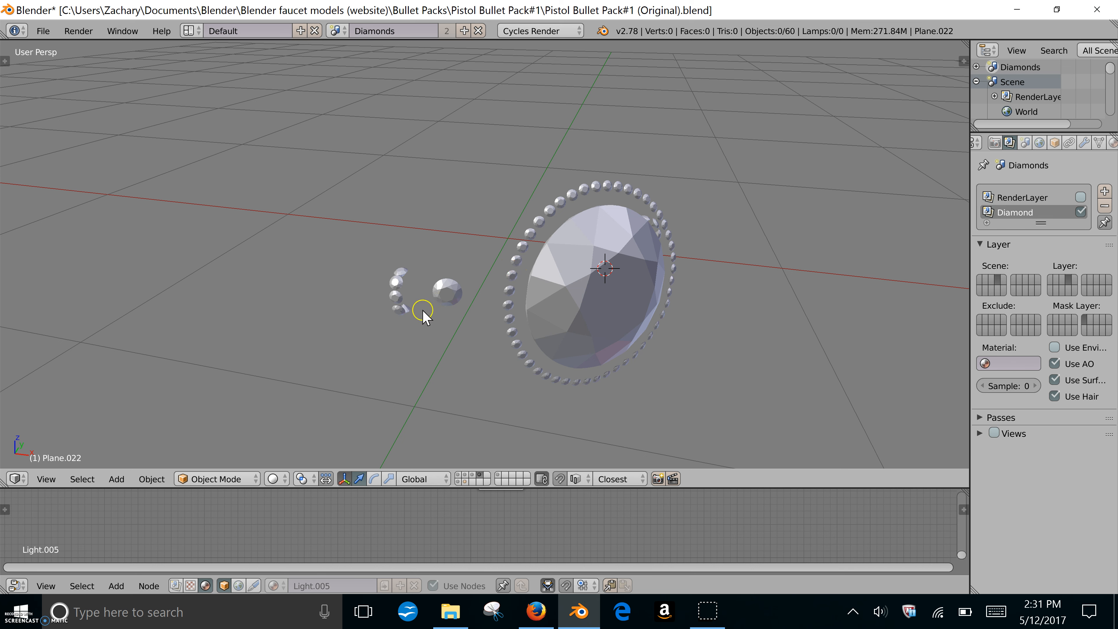
pyautogui.moveTo(486, 264); pyautogui.dragTo(516, 255, button='middle')
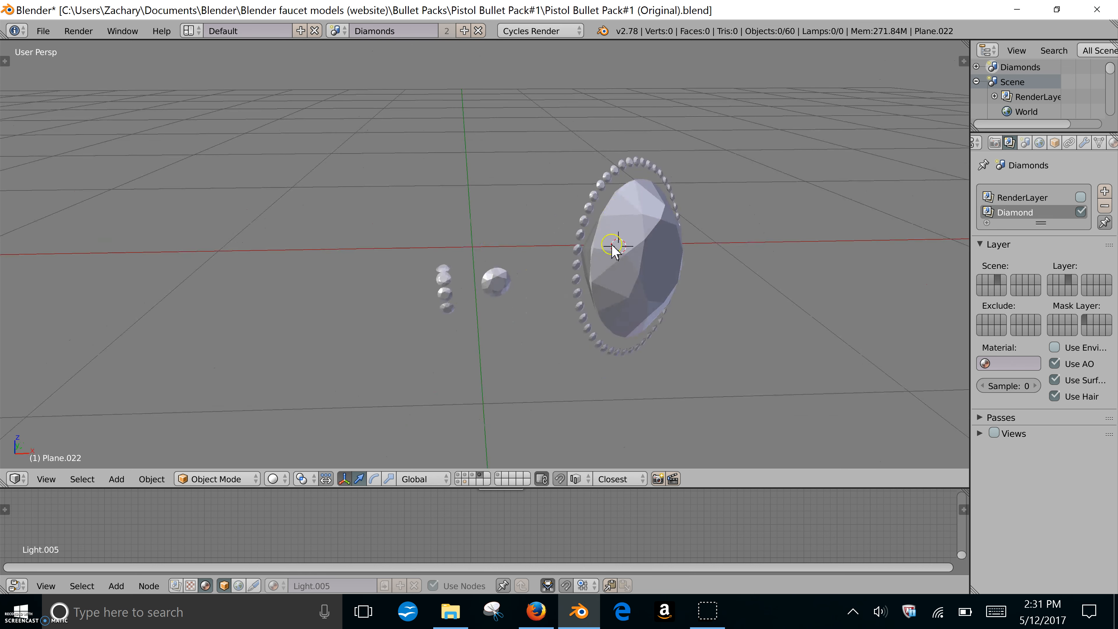
# Make scene layers 6, 12, 11 and 1 visible together with layer 4 in the Diamonds scene.
pyautogui.keyDown('shift'); pyautogui.click(497, 479); pyautogui.keyUp('shift')
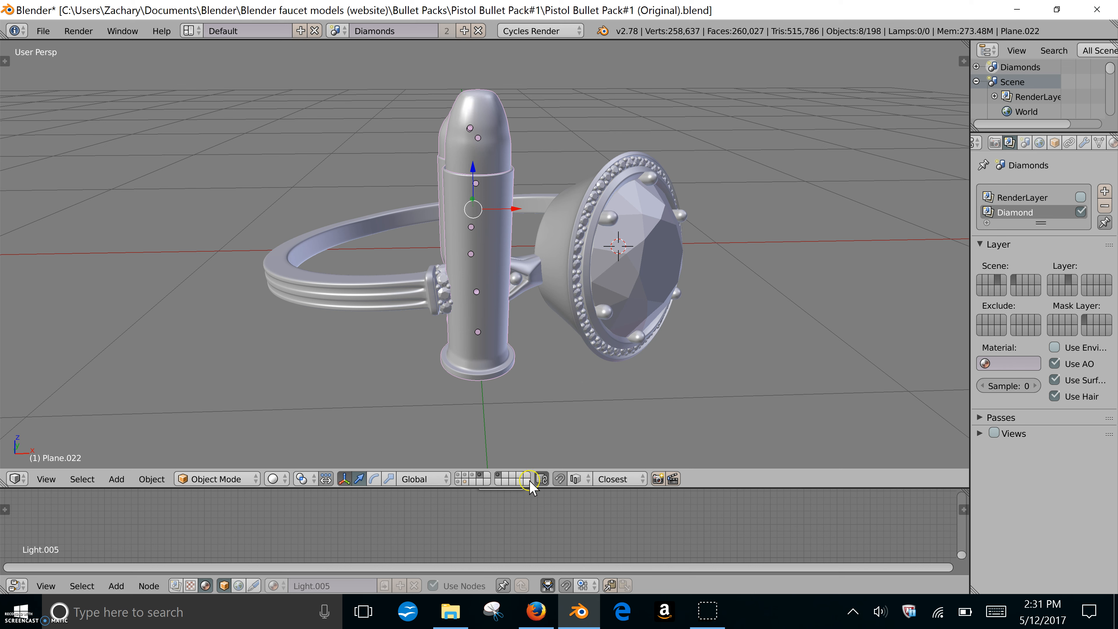
pyautogui.keyDown('shift'); pyautogui.click(466, 481); pyautogui.keyUp('shift')
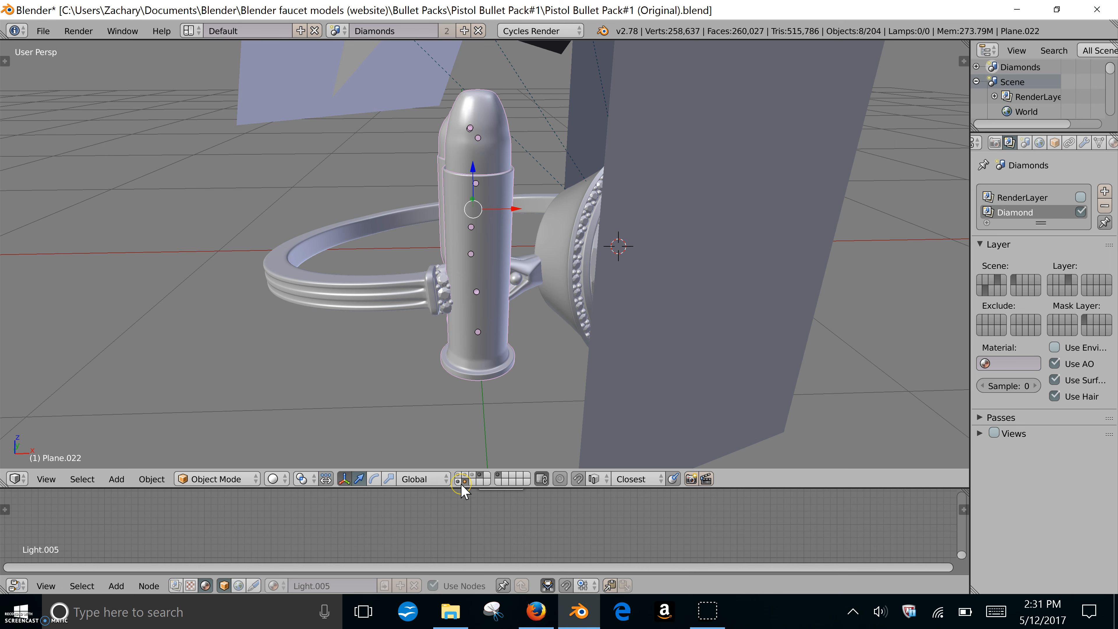
pyautogui.keyDown('shift'); pyautogui.click(461, 482); pyautogui.keyUp('shift')
pyautogui.keyDown('shift'); pyautogui.click(460, 474); pyautogui.keyUp('shift')
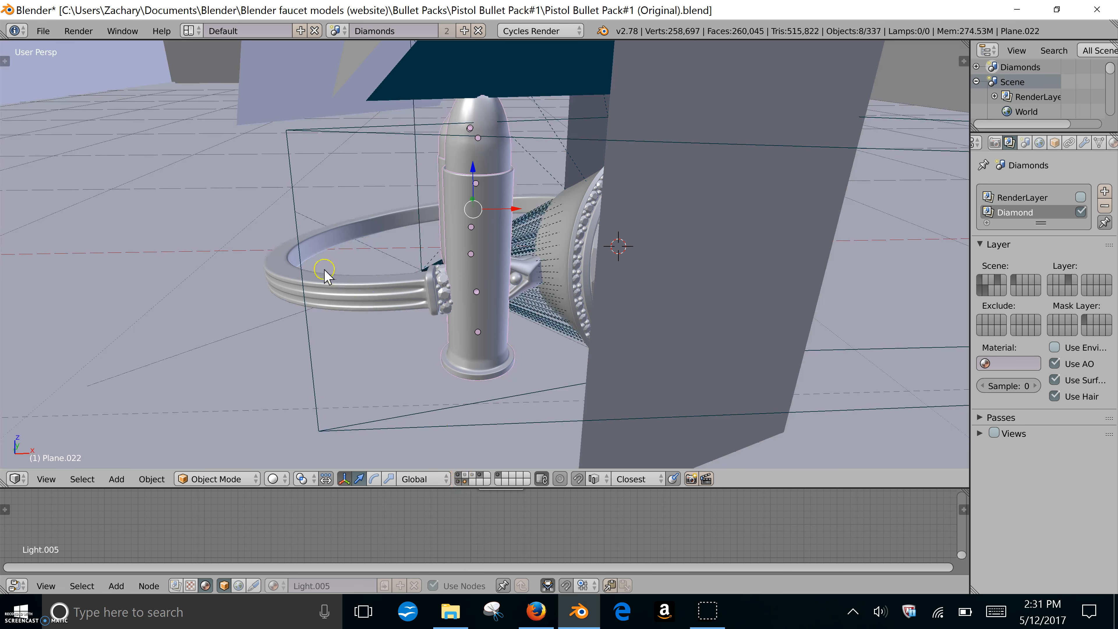
pyautogui.moveTo(326, 270); pyautogui.dragTo(351, 243, button='middle')
pyautogui.moveTo(623, 284); pyautogui.dragTo(669, 285, button='middle')
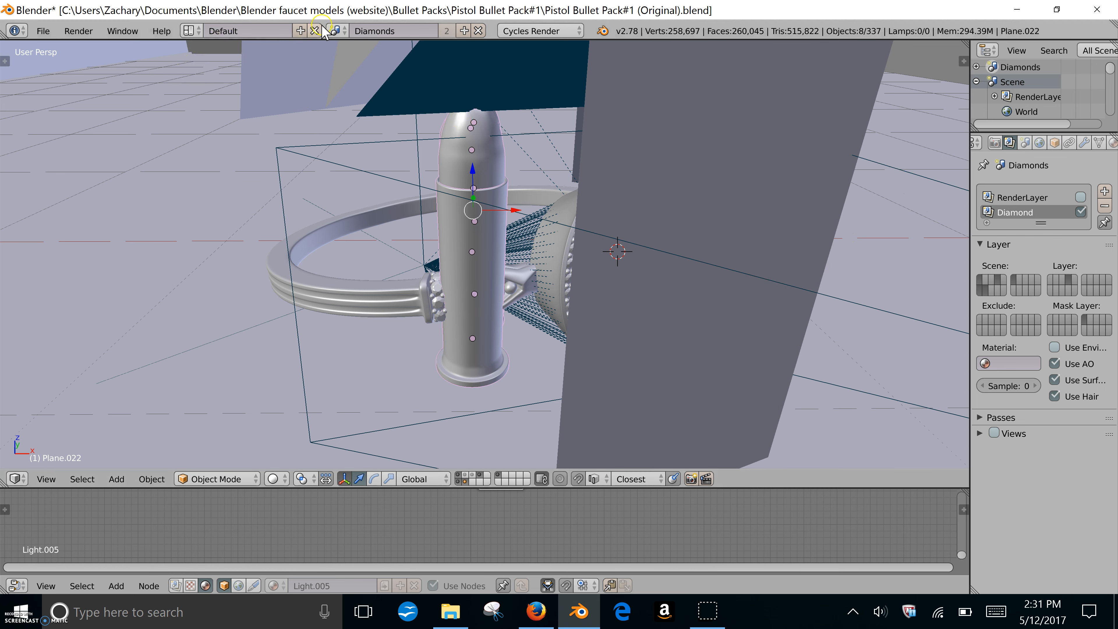
# Switch to Scene.001, render a still image of the cartridges with the gem-set ring, and return to the 3D view.
pyautogui.click(335, 31)
pyautogui.click(347, 84)
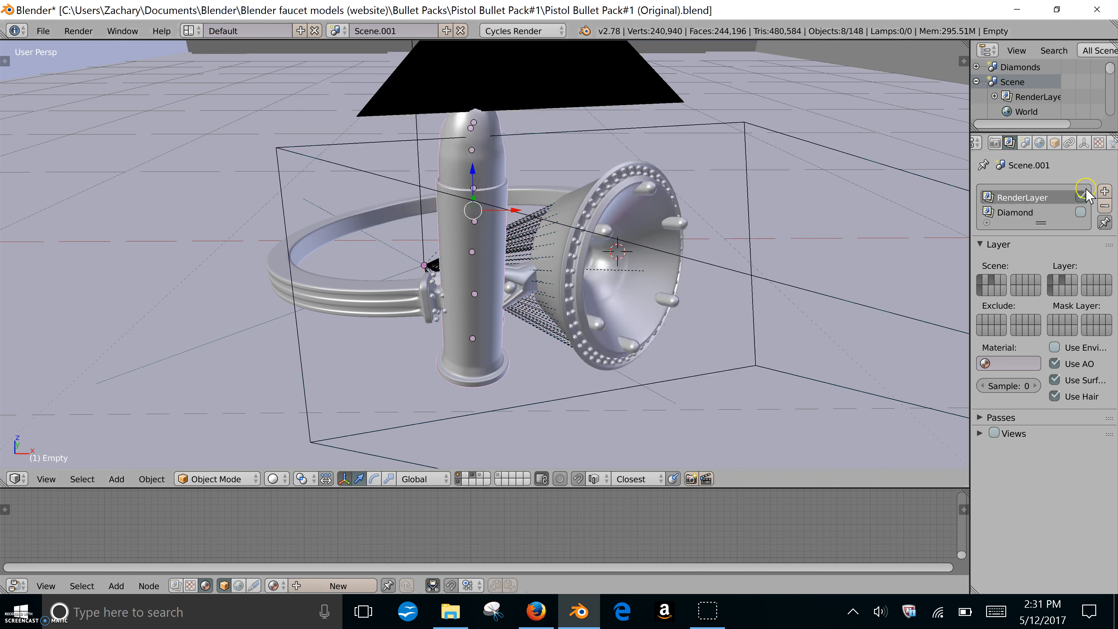
pyautogui.click(995, 143)
pyautogui.click(996, 206)
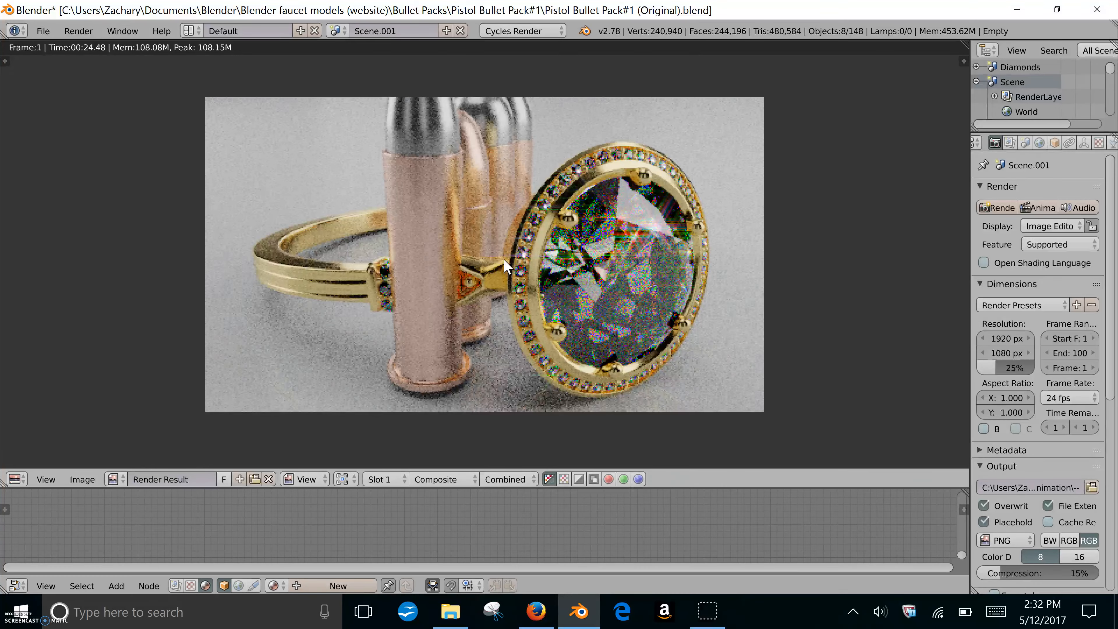
pyautogui.press('Escape')
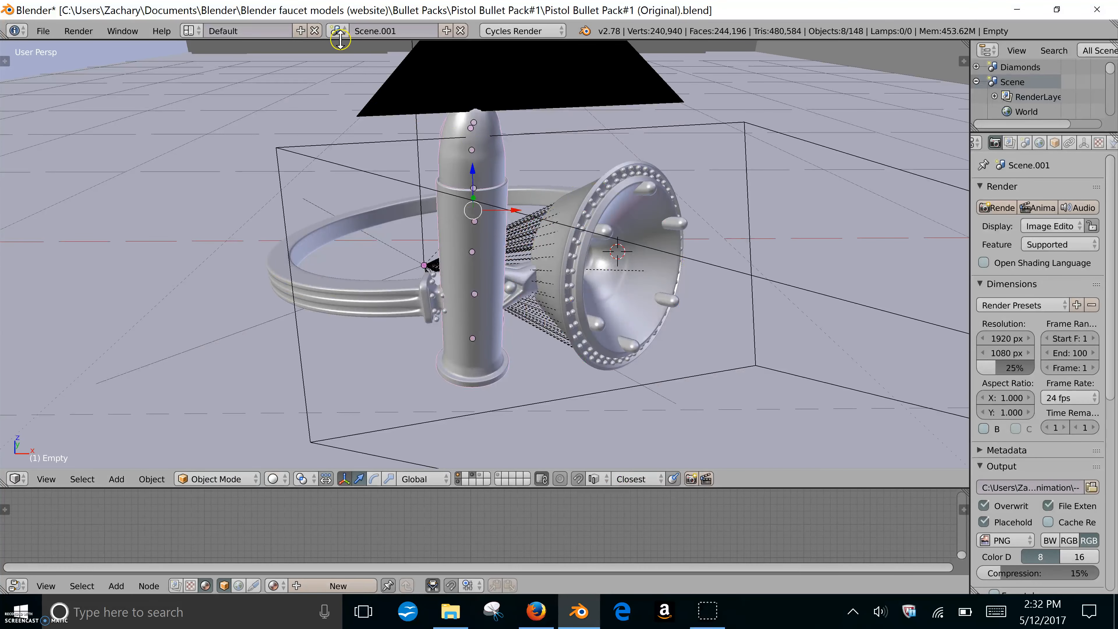
# Switch to the original bullet scene named Scene and delete it from the file.
pyautogui.click(335, 30)
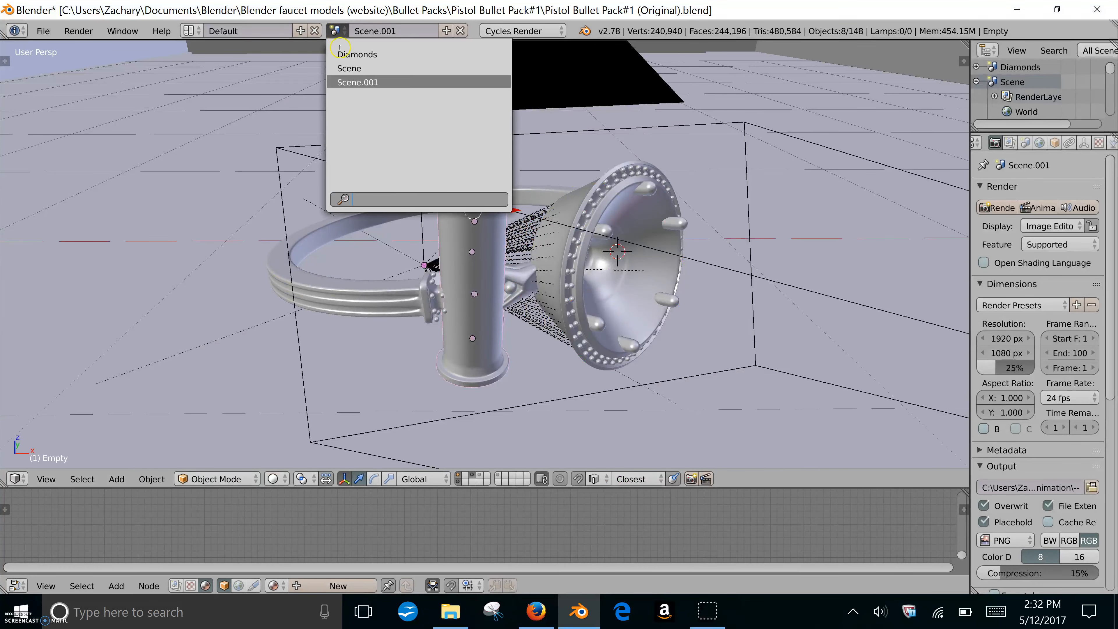
pyautogui.click(351, 69)
pyautogui.scroll(-4, 716, 165)
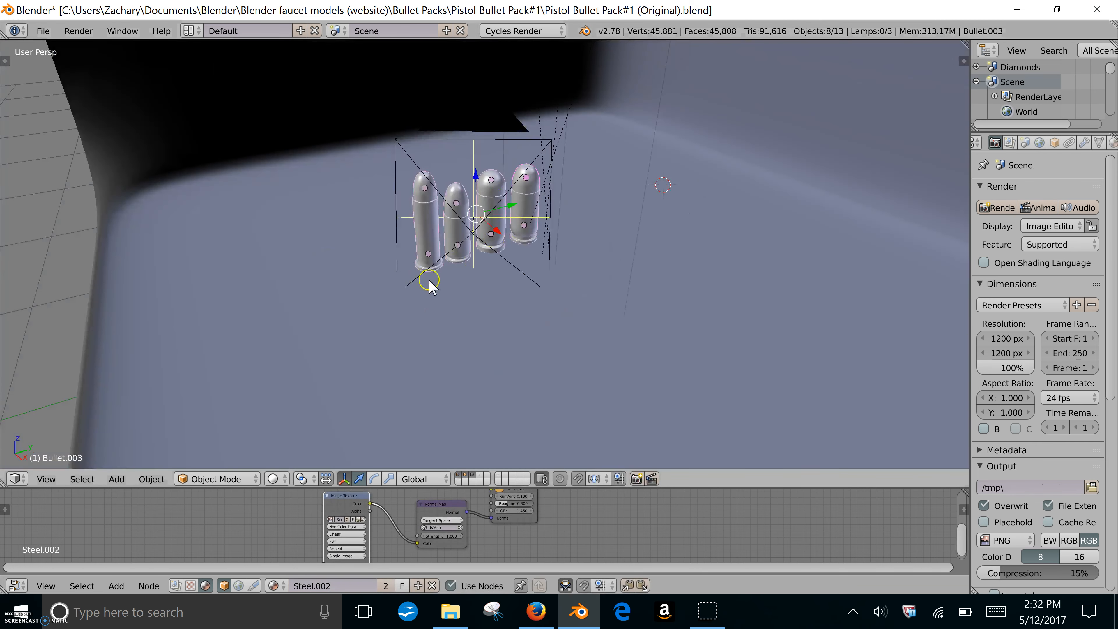
pyautogui.click(461, 31)
# Switch to Scene.001 and rename it to Scene.
pyautogui.click(335, 31)
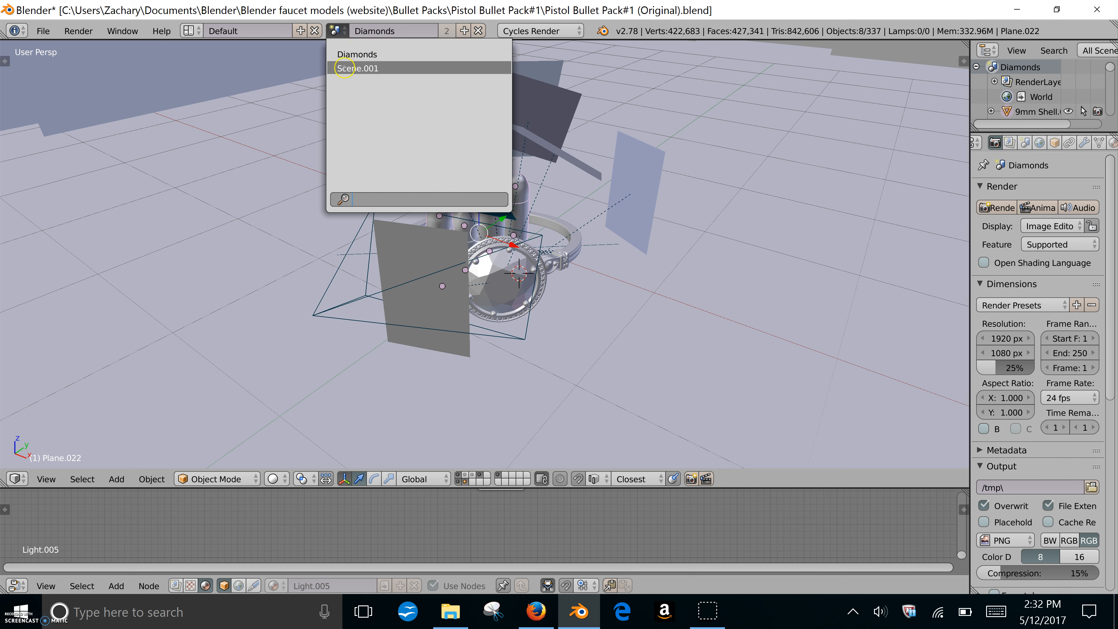
pyautogui.click(344, 68)
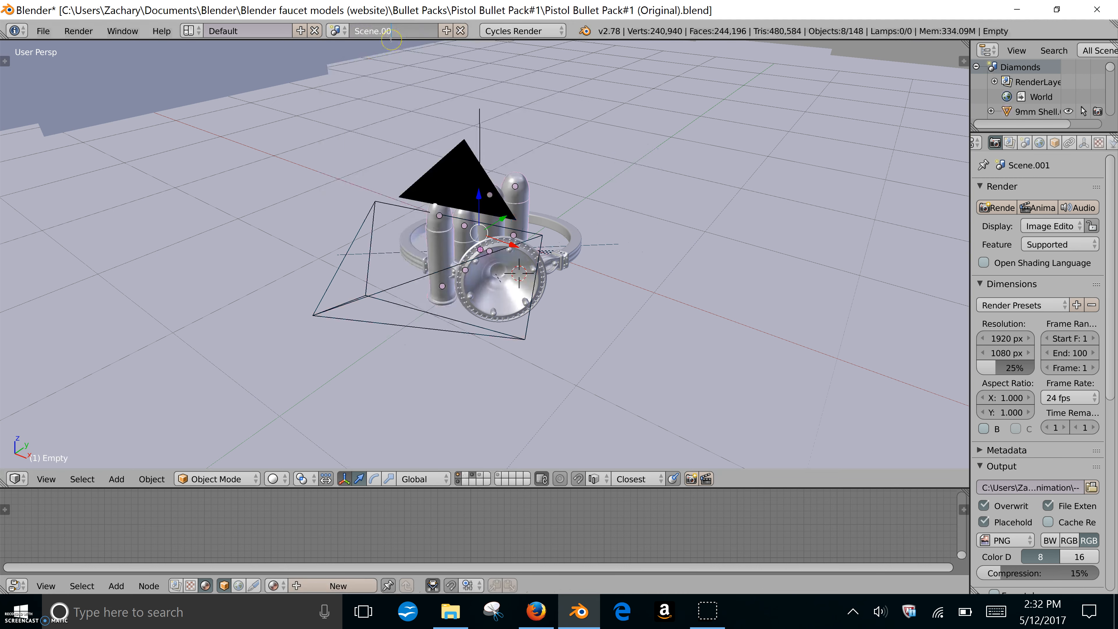
pyautogui.press('Return')
pyautogui.moveTo(389, 221); pyautogui.dragTo(406, 274, button='middle')
pyautogui.scroll(-3, 459, 245)
pyautogui.scroll(2, 483, 249)
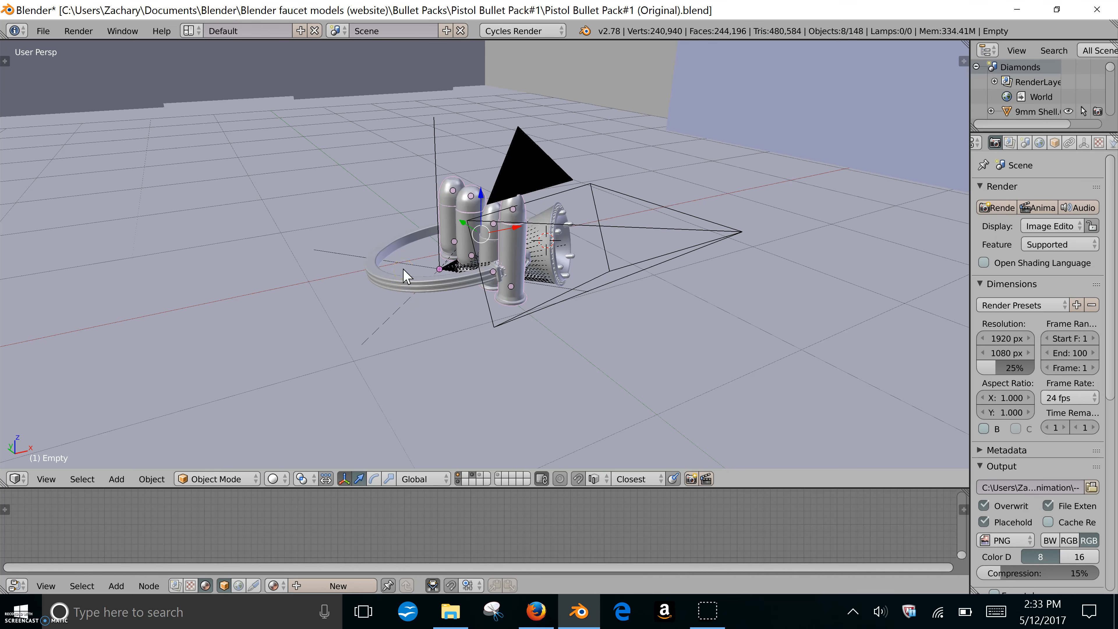
pyautogui.moveTo(506, 234); pyautogui.dragTo(494, 237, button='middle')
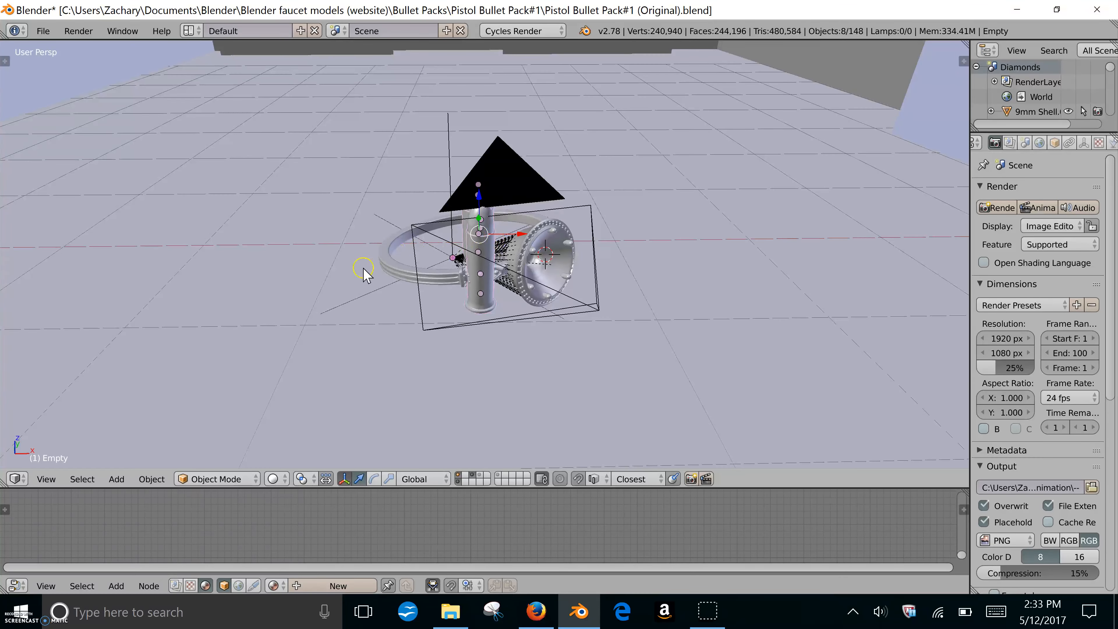